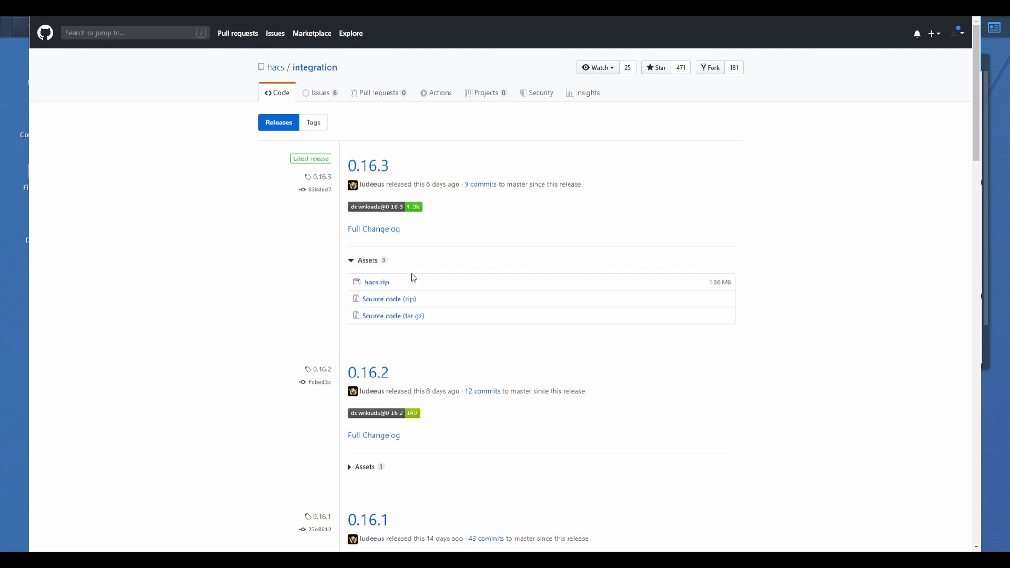
# Get the hacs.zip asset of HACS release 0.16.3 from GitHub and open Download Station on the Synology NAS
pyautogui.click(374, 284)
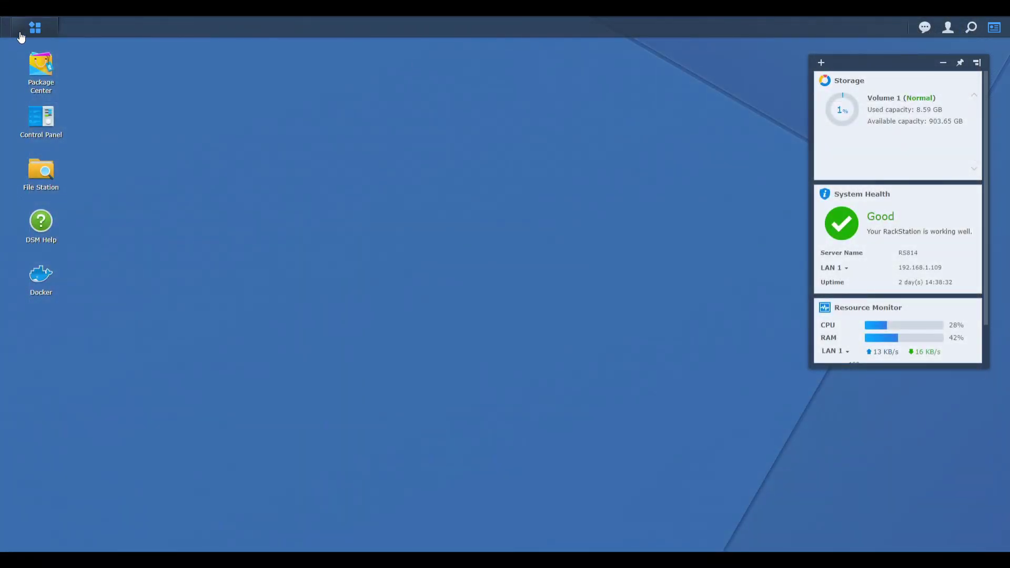
pyautogui.click(21, 33)
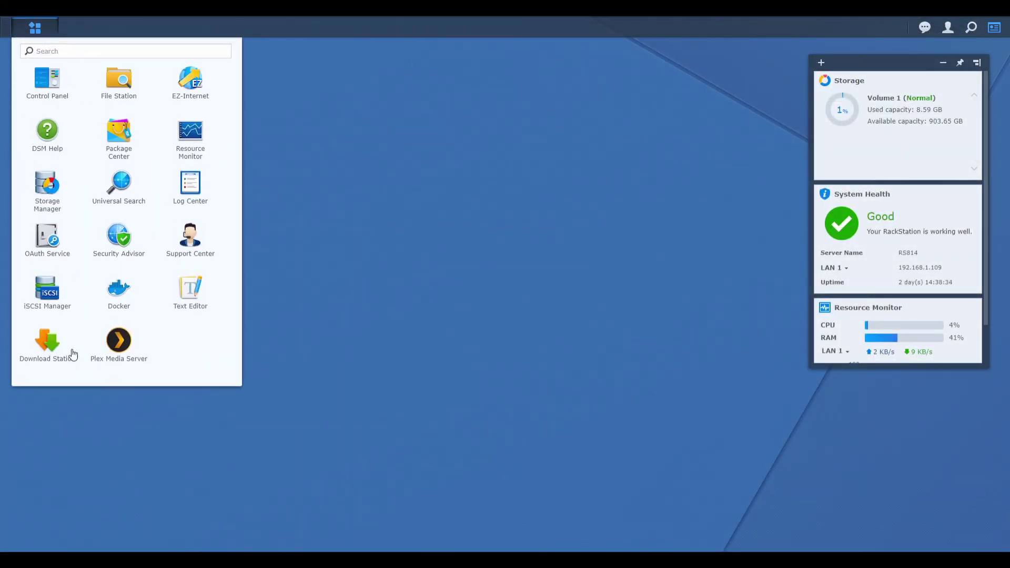
pyautogui.click(52, 345)
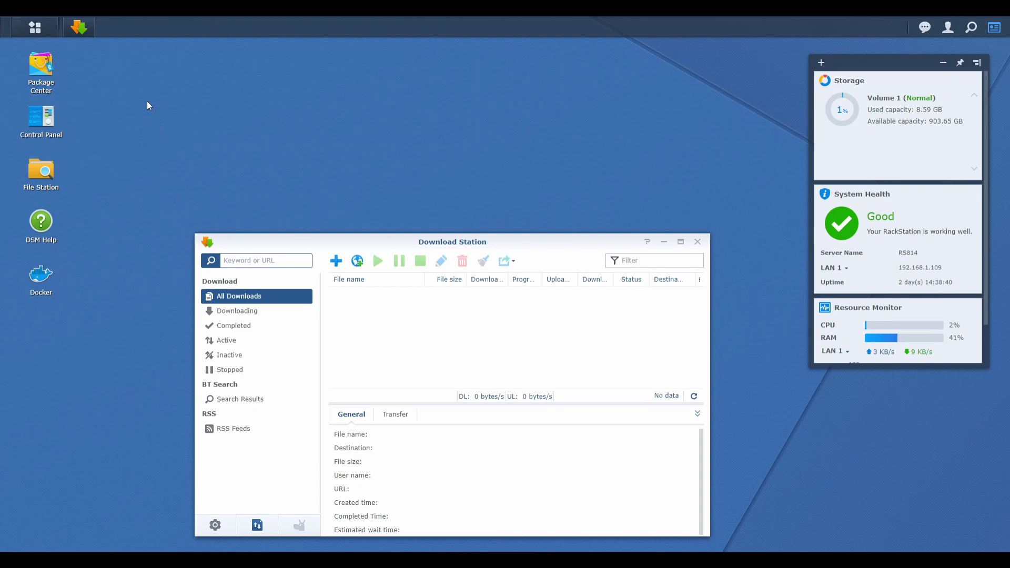
# Search Package Center for "download" to find the Download Station package, and close Package Center
pyautogui.click(47, 76)
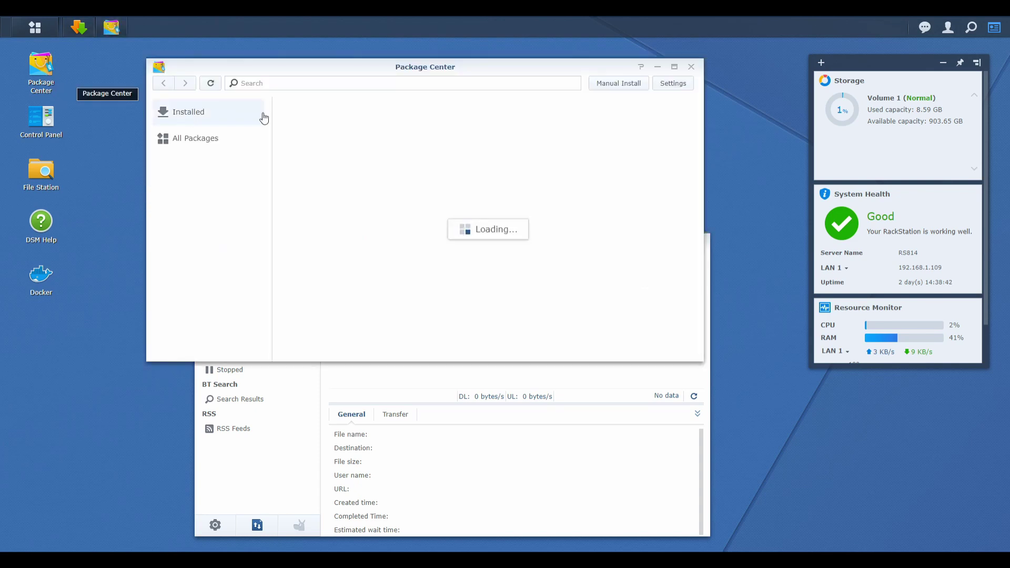
pyautogui.write('download')
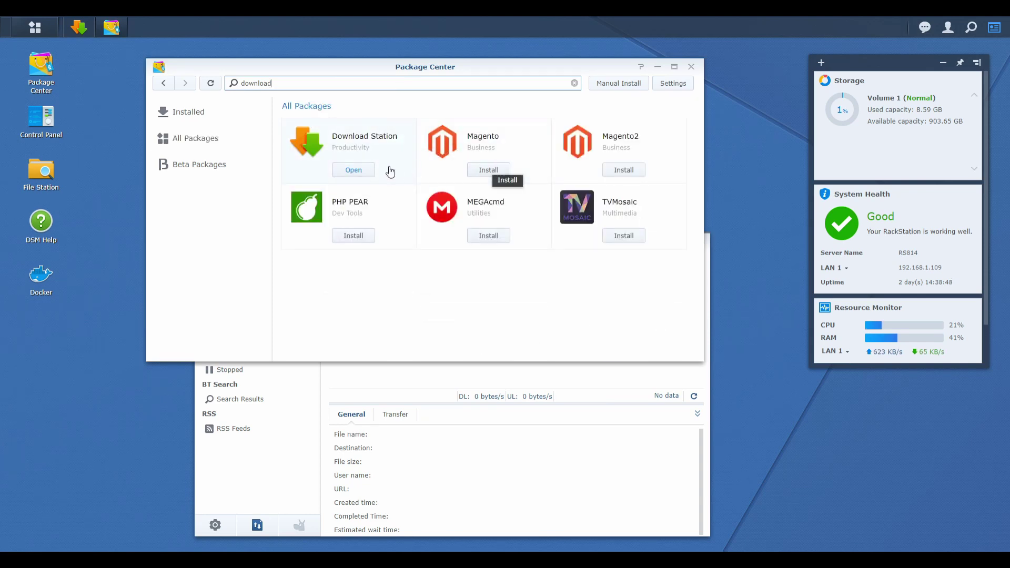
pyautogui.click(692, 67)
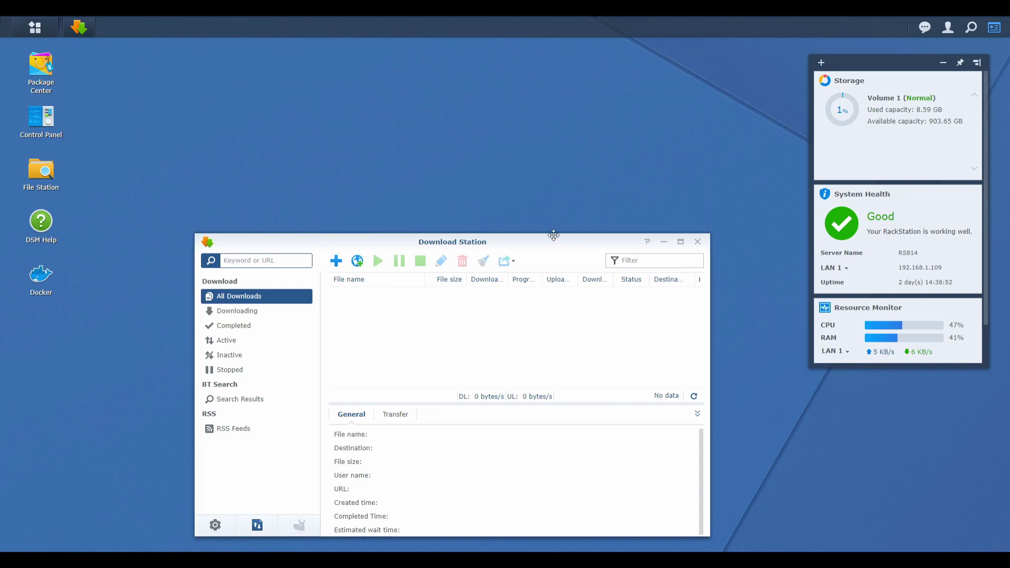
# Create a URL download task in Download Station with the docker folder as its destination
pyautogui.moveTo(553, 238); pyautogui.dragTo(559, 136)
pyautogui.click(362, 159)
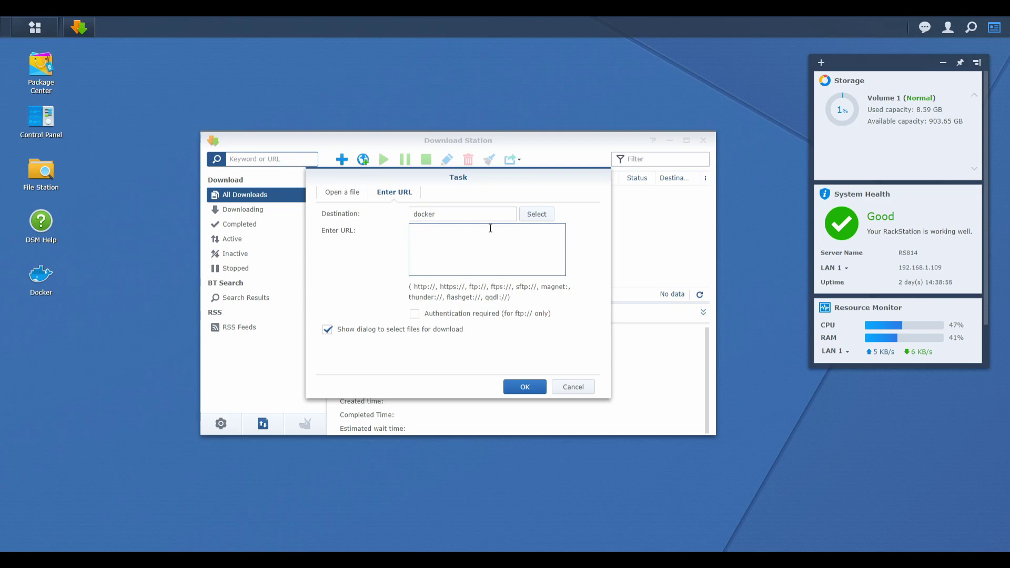
pyautogui.click(532, 214)
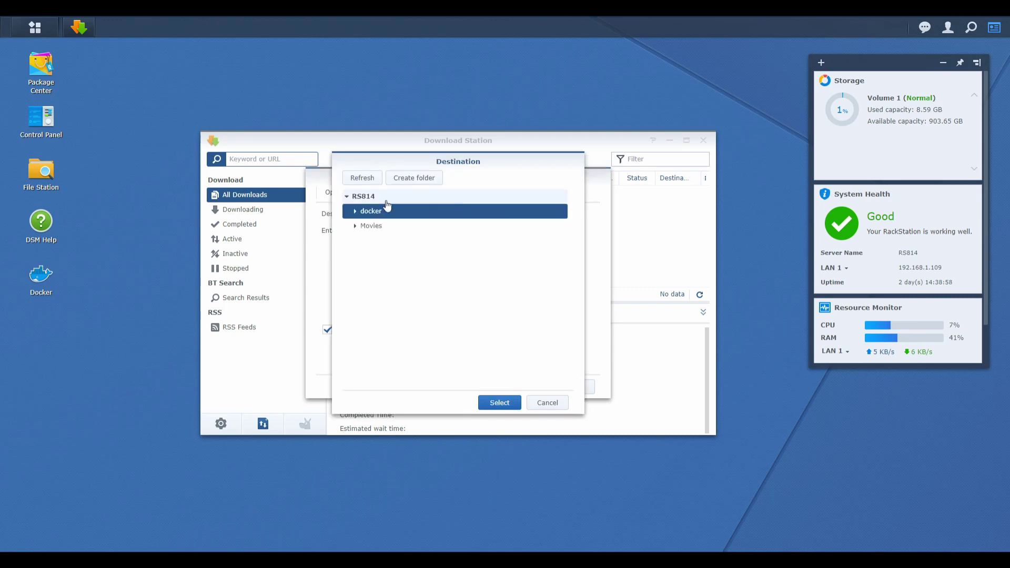
pyautogui.click(355, 211)
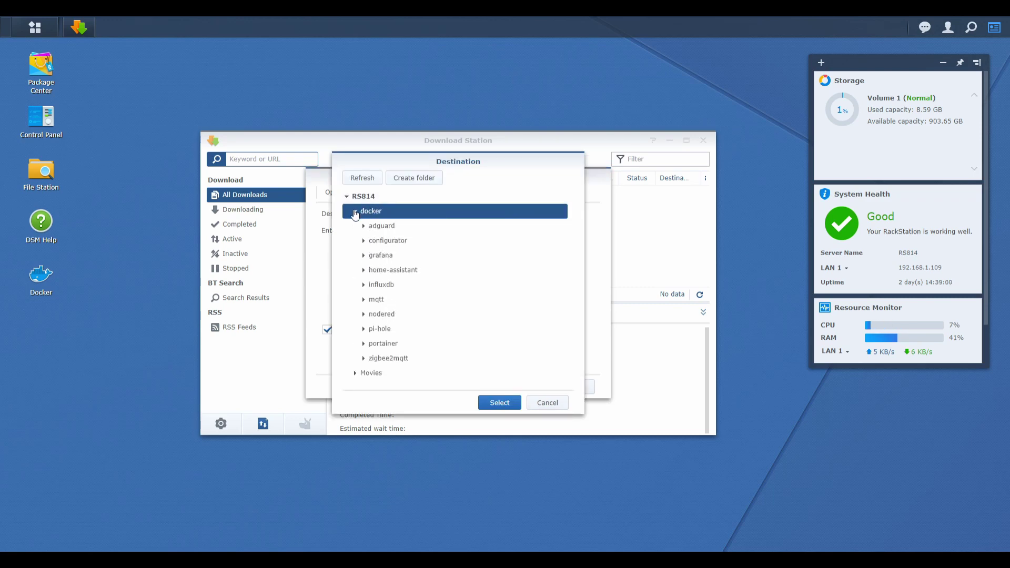
pyautogui.click(354, 211)
pyautogui.click(508, 402)
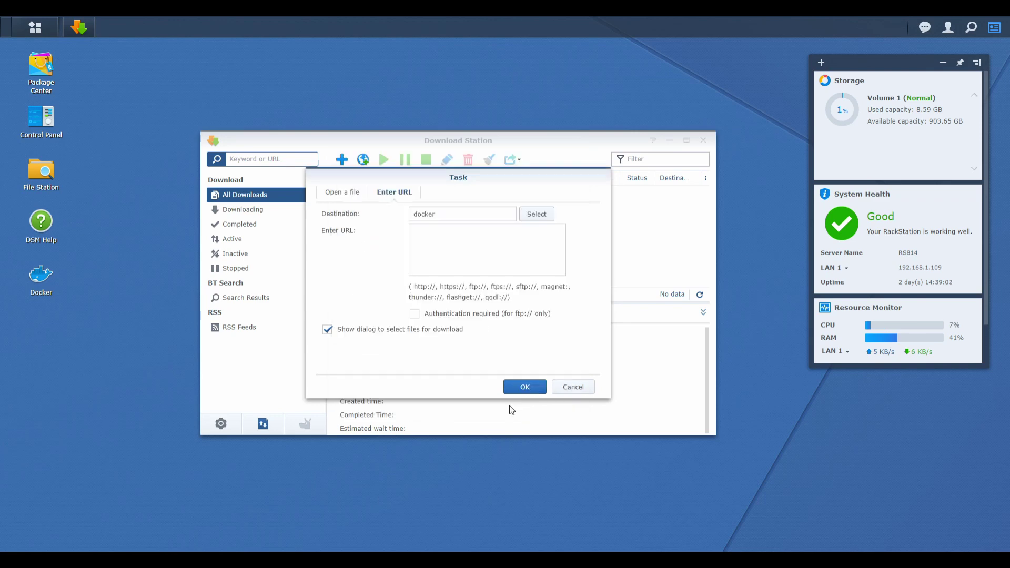
pyautogui.click(470, 243)
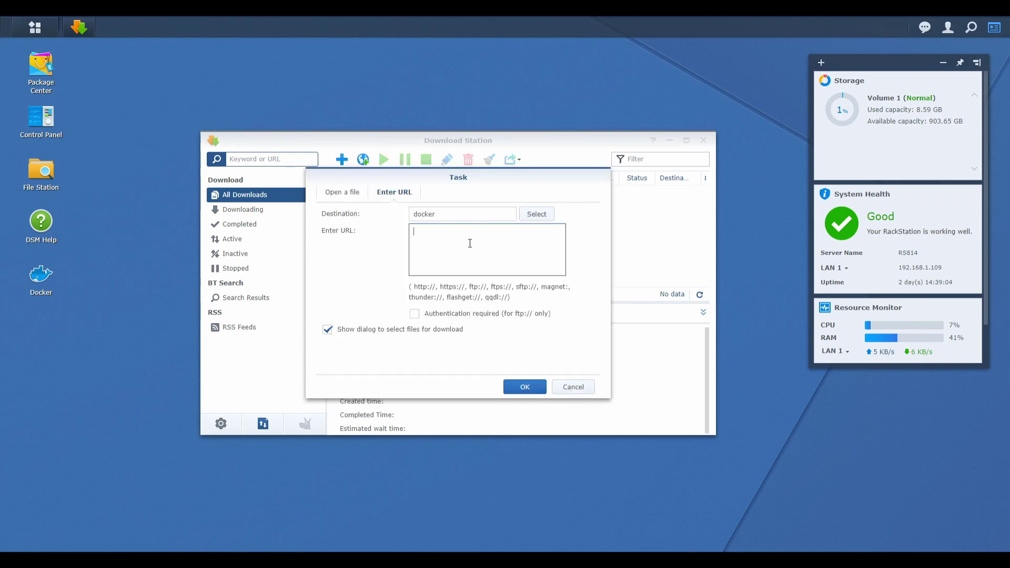
pyautogui.write('https://github.com/hacs/integration/releases/download/0.16.3/hacs.zip')
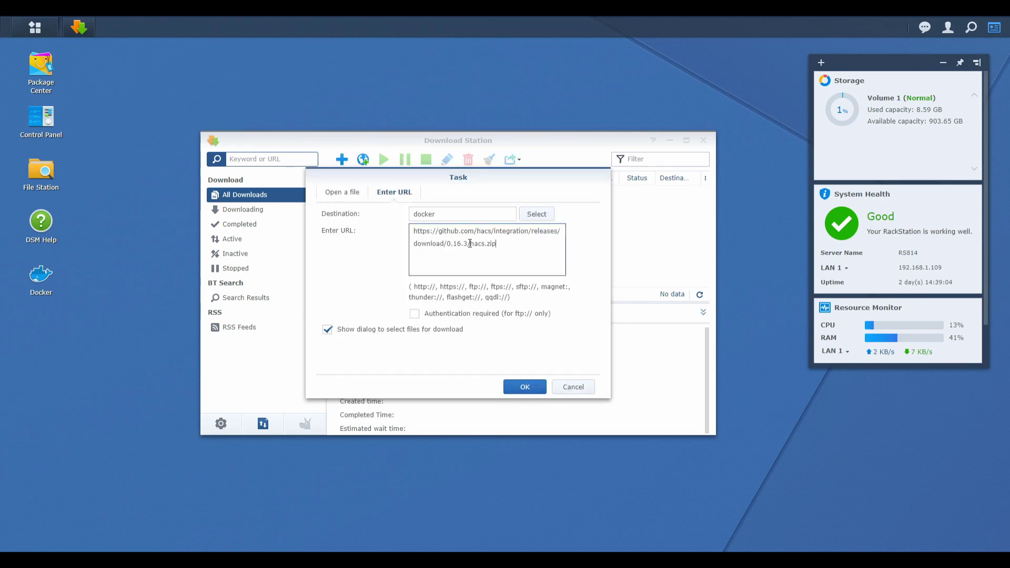
pyautogui.click(523, 388)
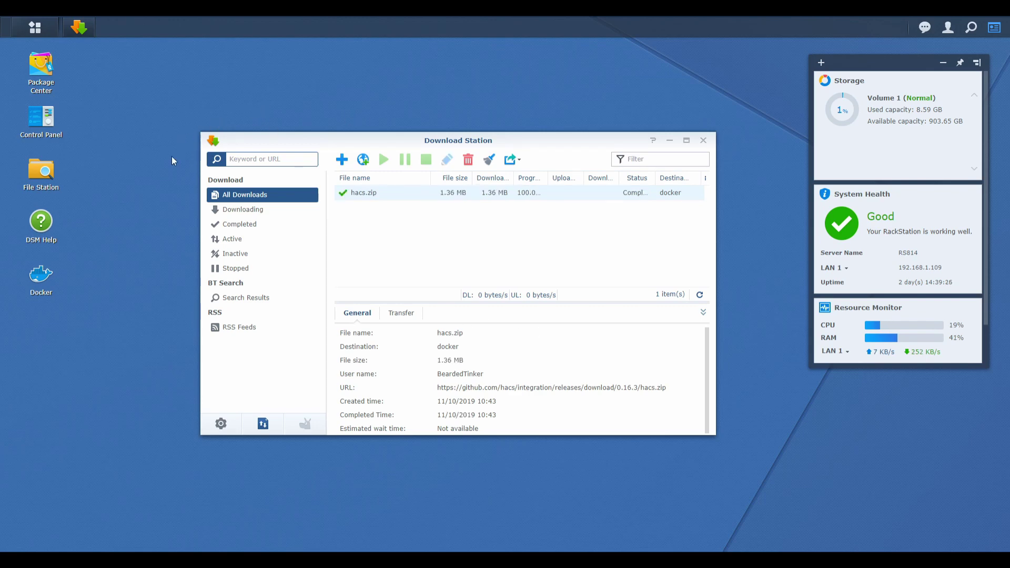
# Extract hacs.zip from the docker shared folder into its own hacs/ subfolder using File Station
pyautogui.click(44, 188)
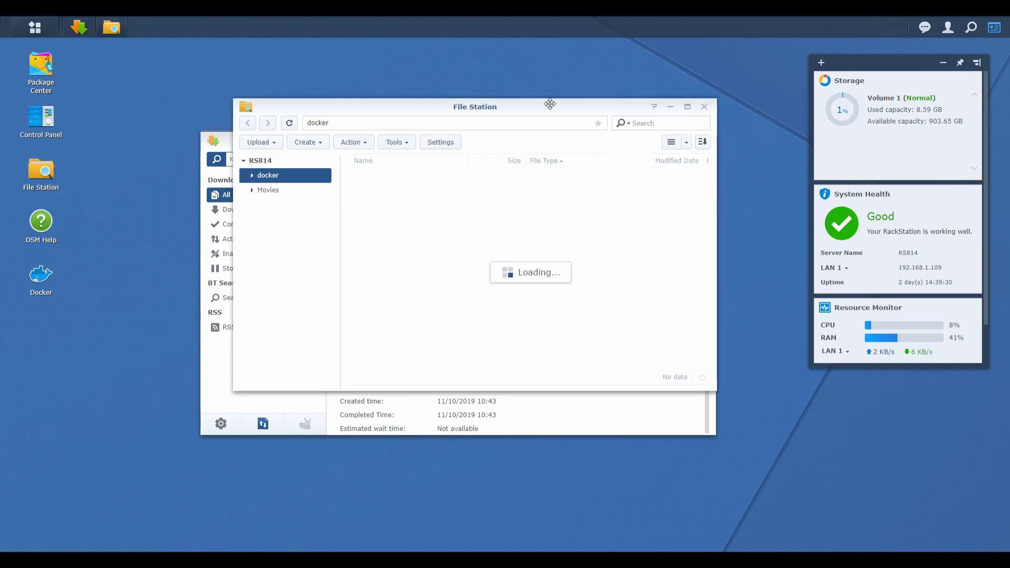
pyautogui.rightClick(391, 318)
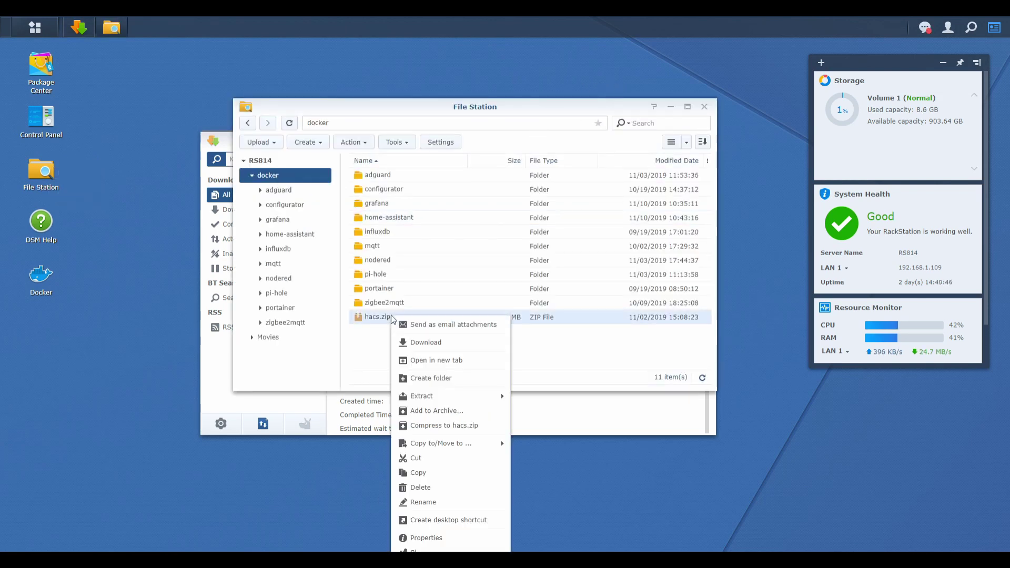
pyautogui.moveTo(424, 395)
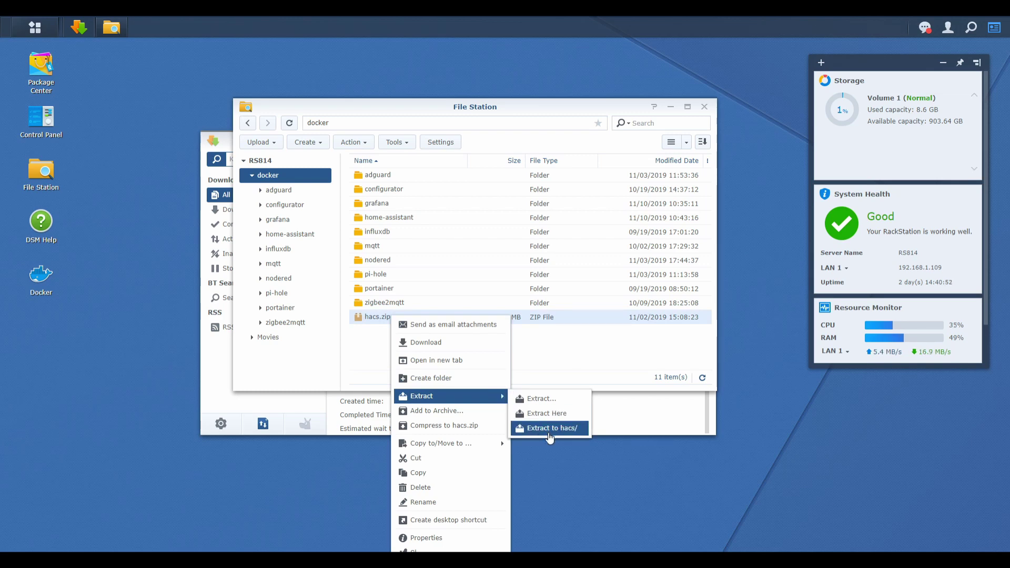
pyautogui.click(549, 432)
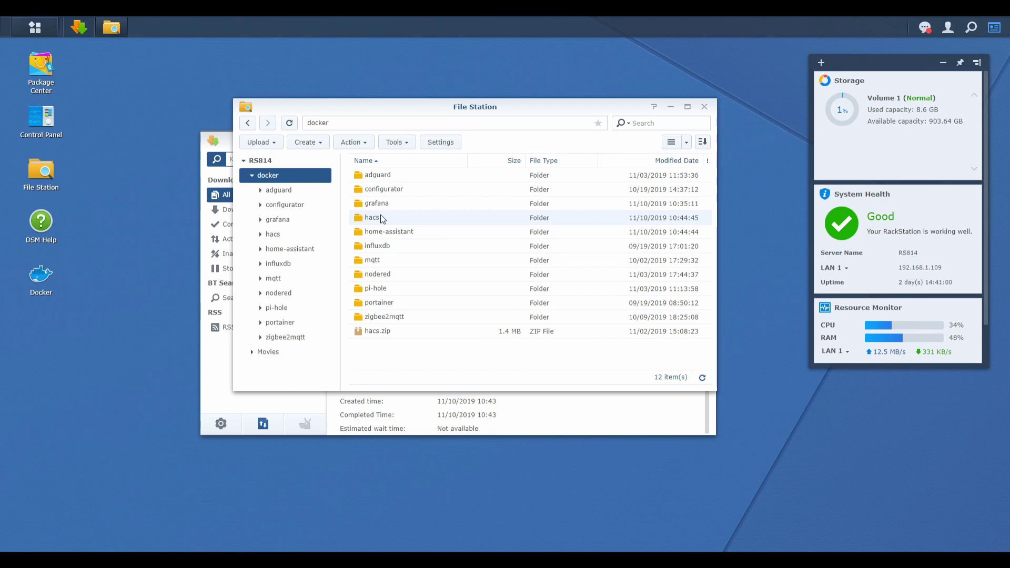
# Open the extracted hacs folder and look through its subfolders and files
pyautogui.click(381, 216)
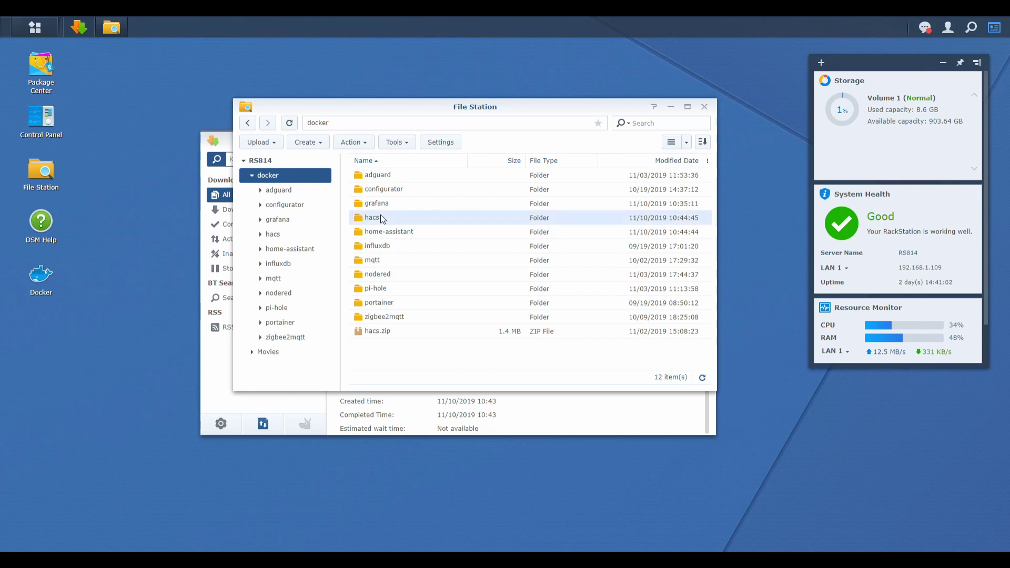
pyautogui.doubleClick(380, 216)
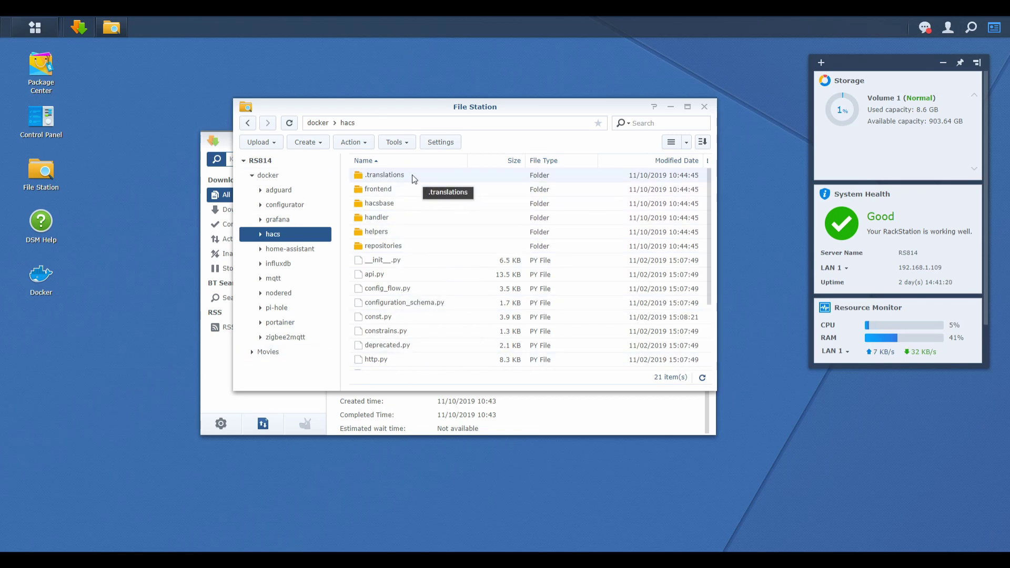
pyautogui.scroll(-2, 416, 192)
pyautogui.scroll(2, 398, 216)
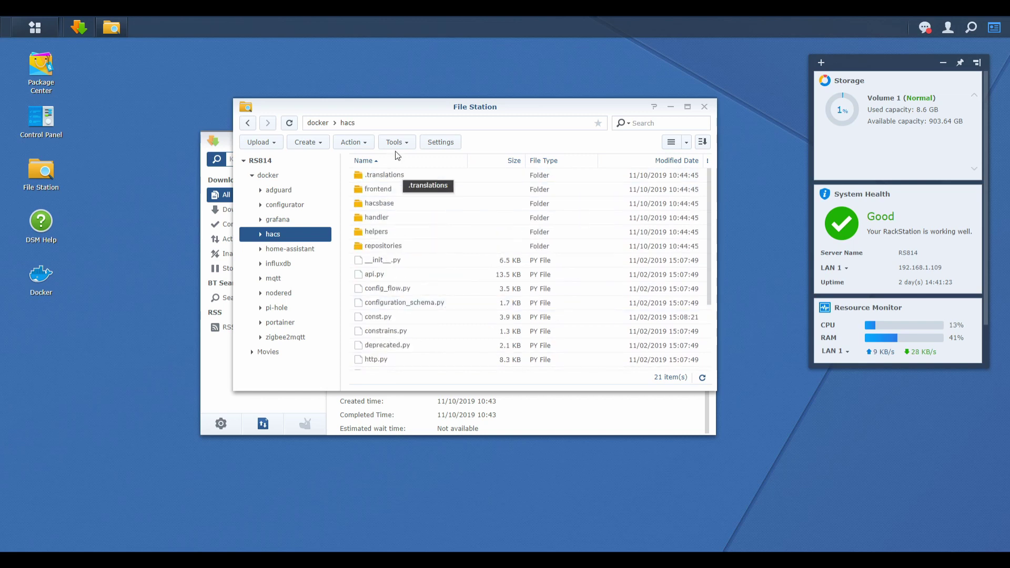
pyautogui.scroll(-2, 410, 326)
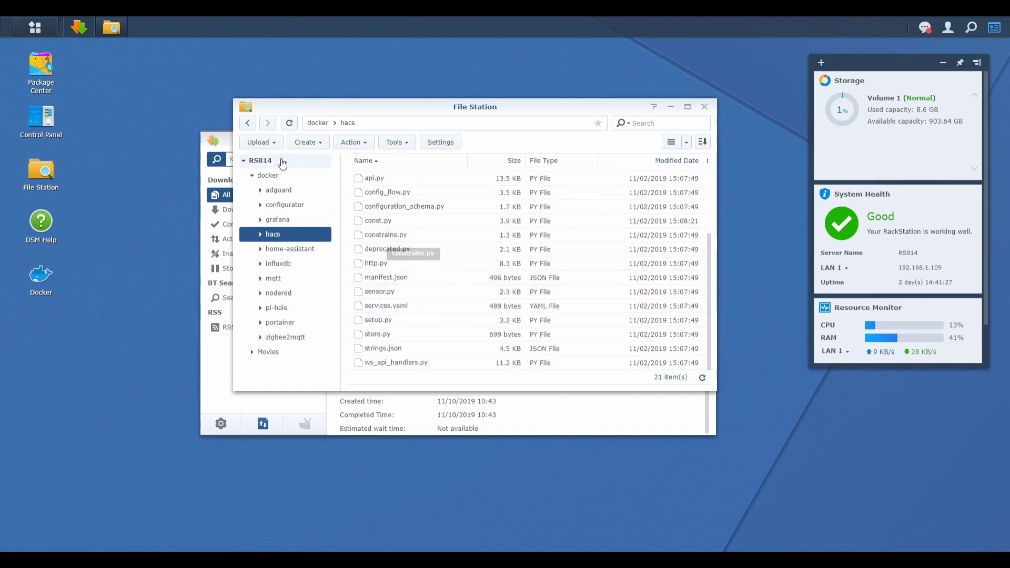
# Move the hacs folder from docker into home-assistant/custom_components, using the overwrite paste option
pyautogui.click(279, 176)
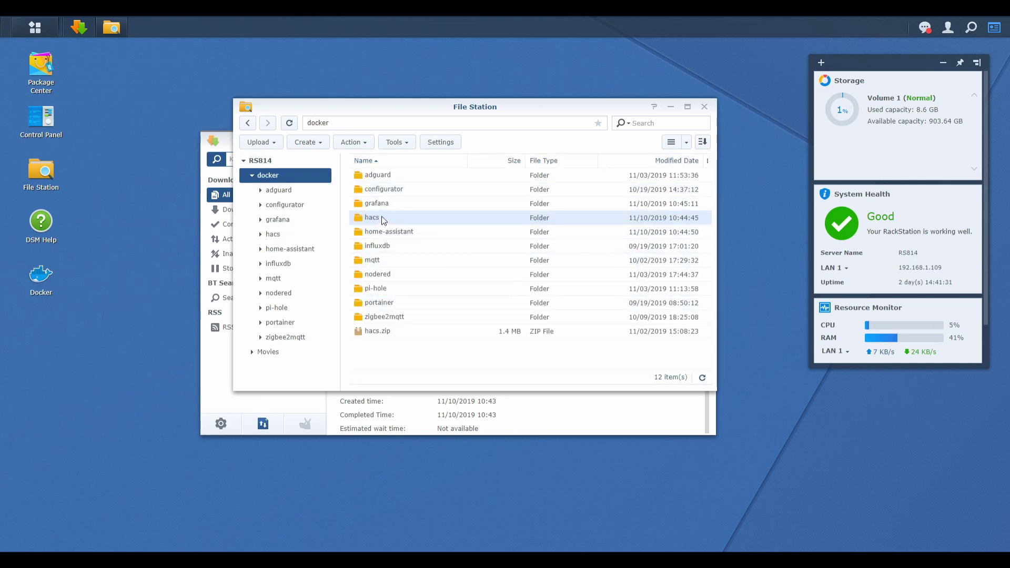
pyautogui.rightClick(383, 217)
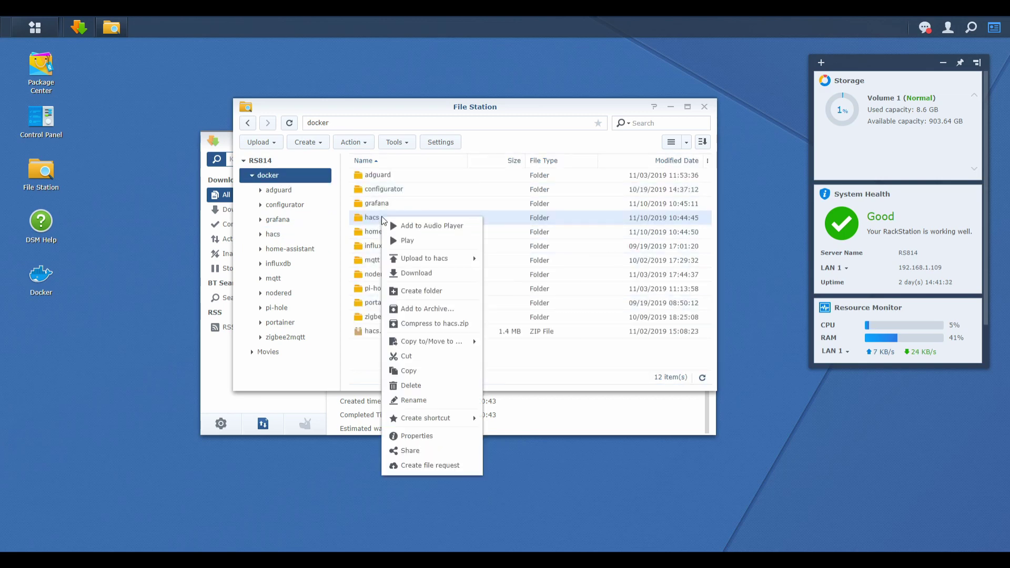
pyautogui.click(425, 362)
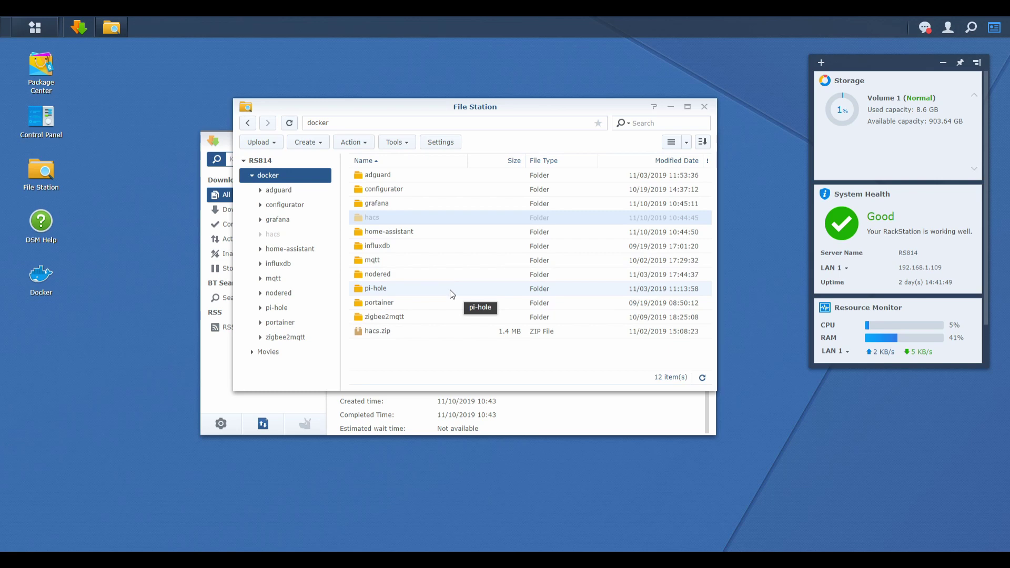
pyautogui.doubleClick(399, 235)
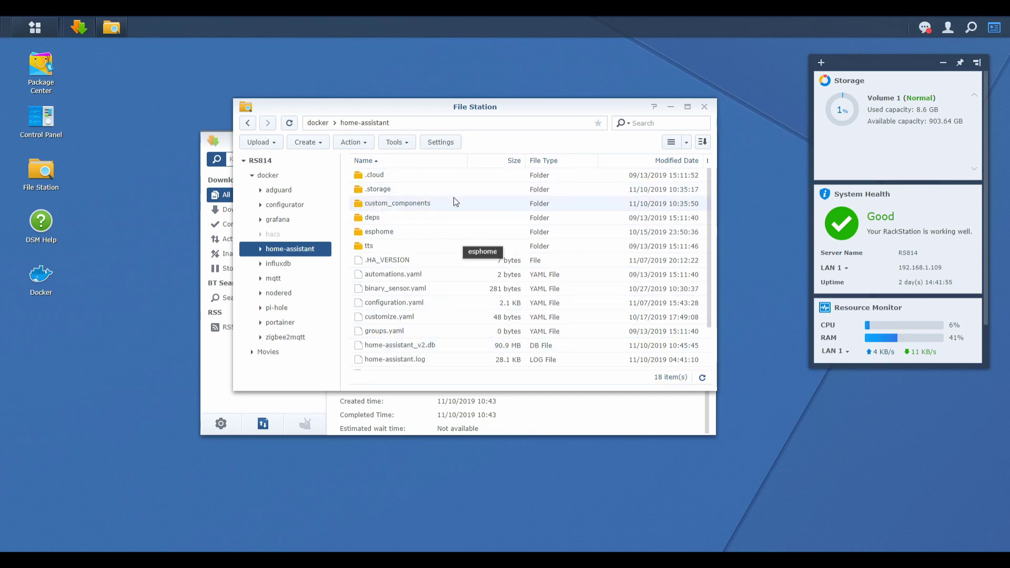
pyautogui.doubleClick(412, 203)
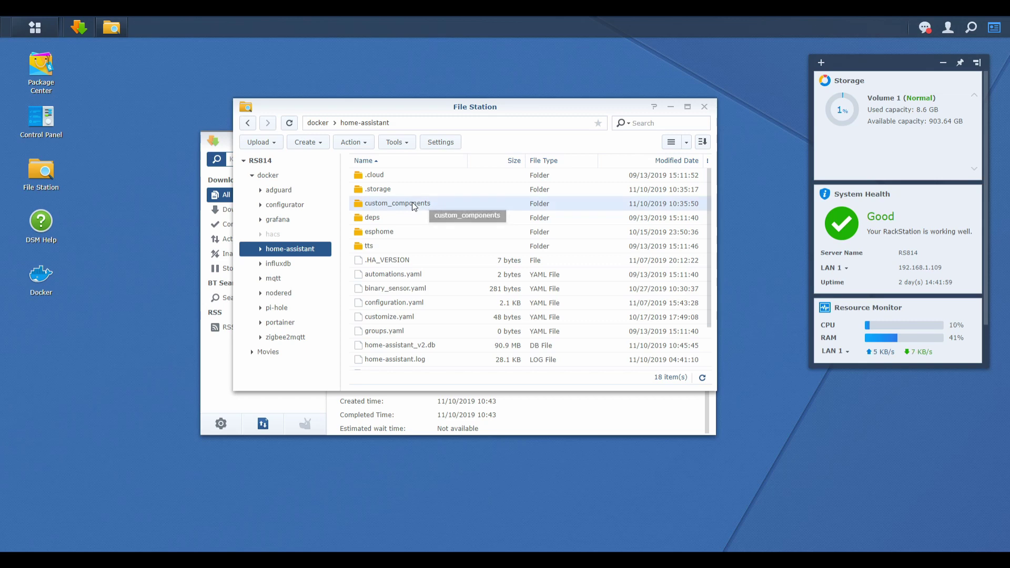
pyautogui.rightClick(412, 206)
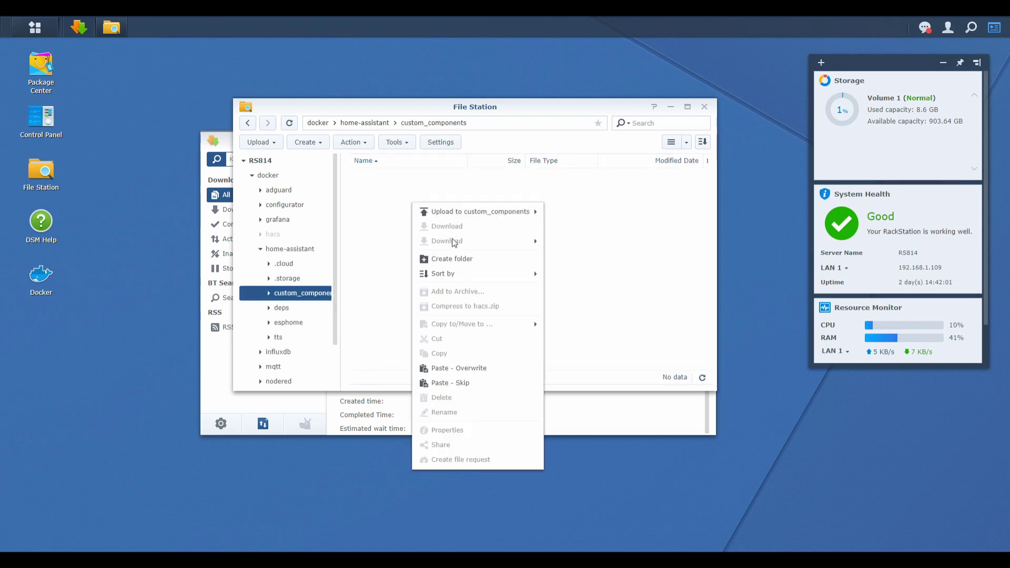
pyautogui.click(482, 368)
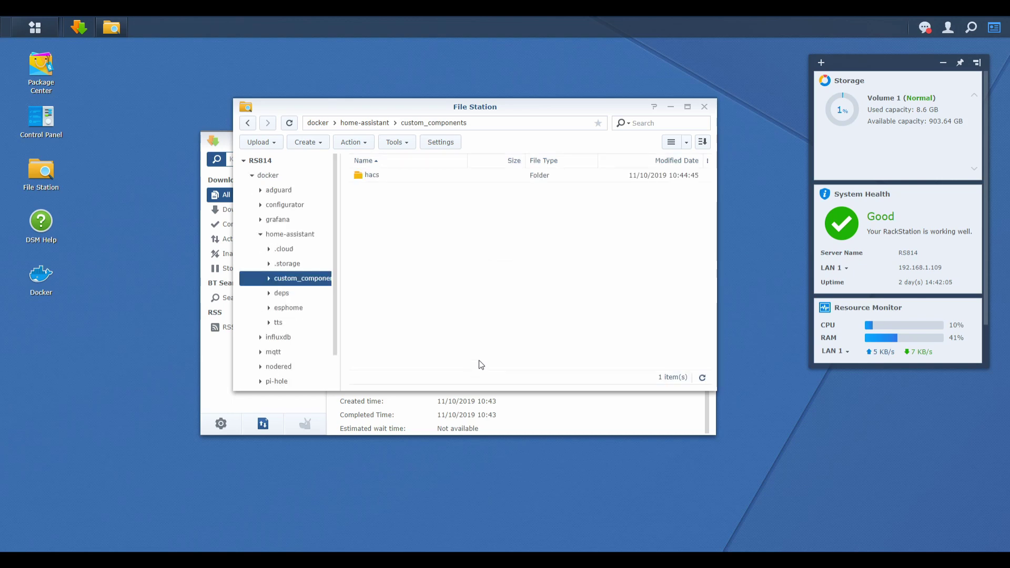
# Try to create a folder named custom_components inside the home-assistant folder
pyautogui.click(310, 233)
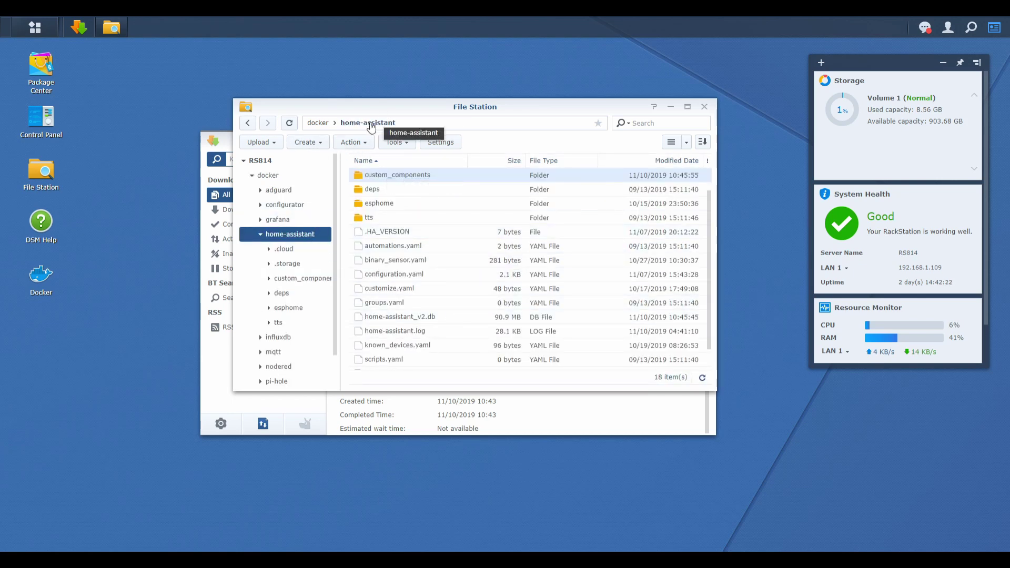
pyautogui.click(319, 144)
pyautogui.click(325, 159)
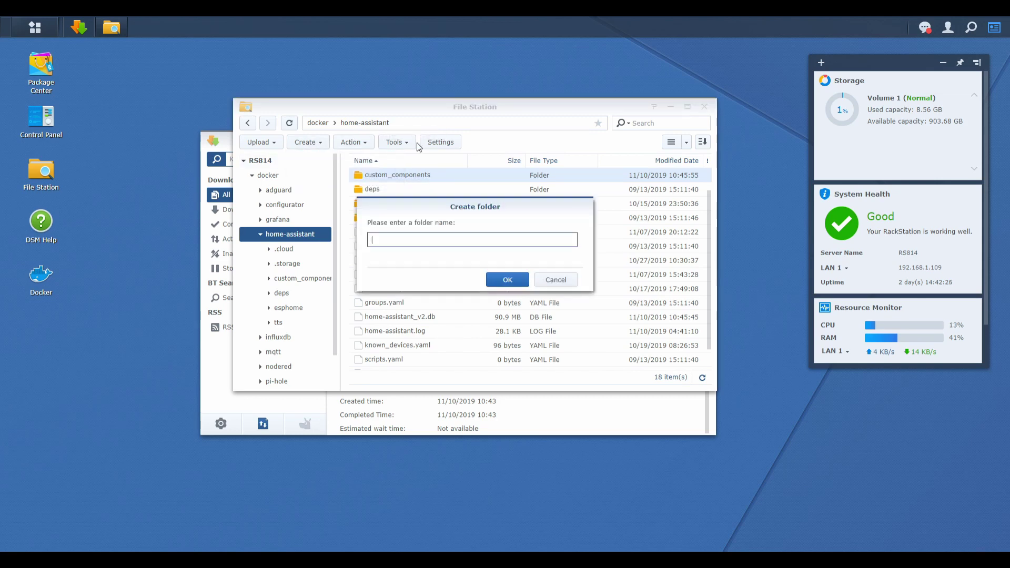
pyautogui.write('custom_components')
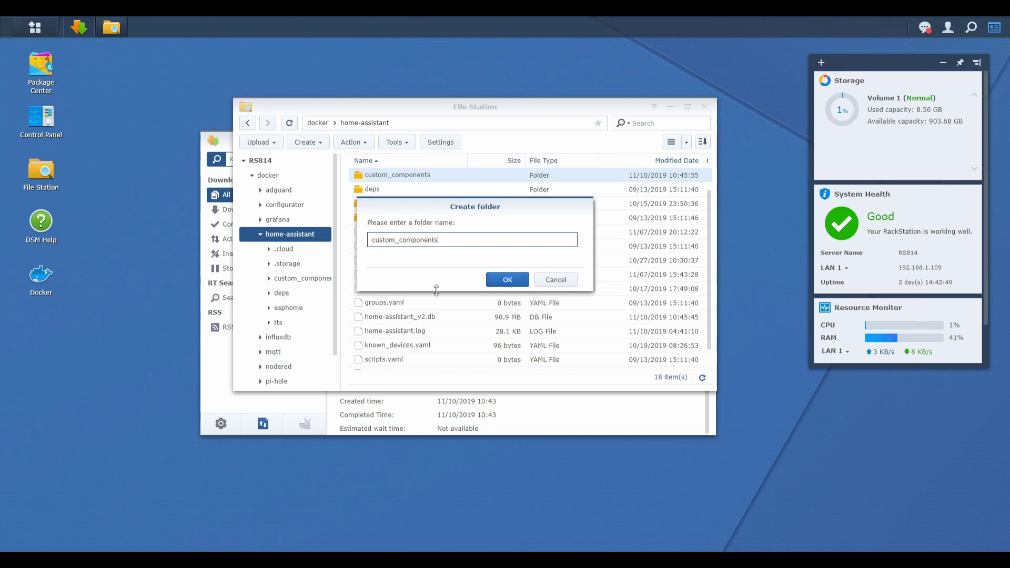
pyautogui.click(506, 279)
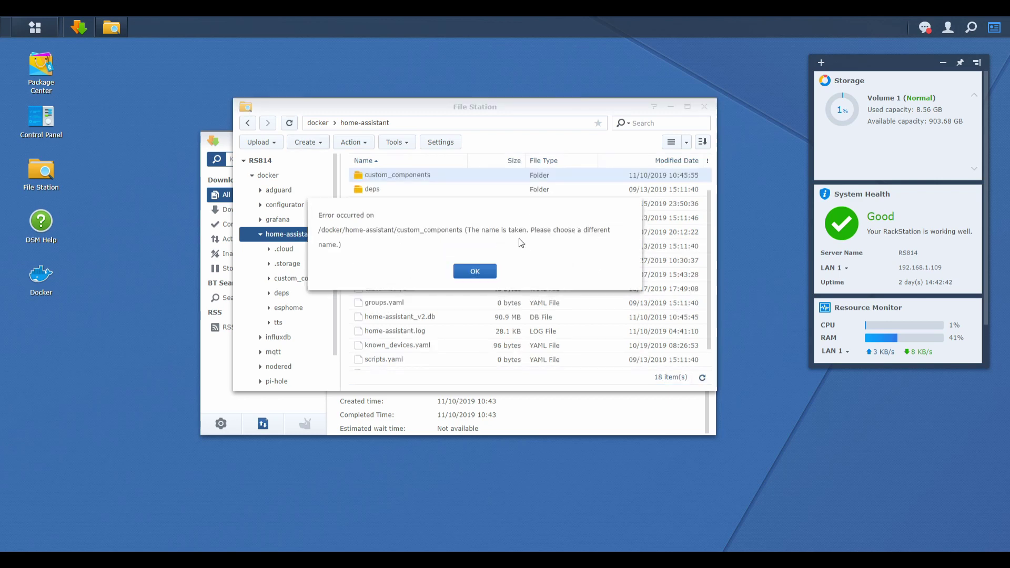
pyautogui.click(475, 271)
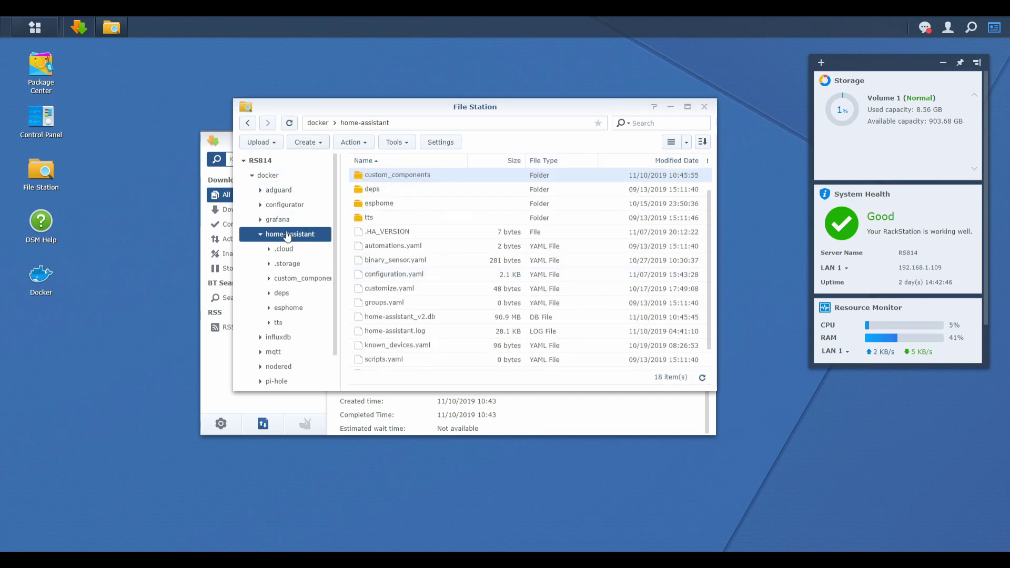
# Switch to Home Assistant and validate its configuration from the server control settings
pyautogui.click(289, 280)
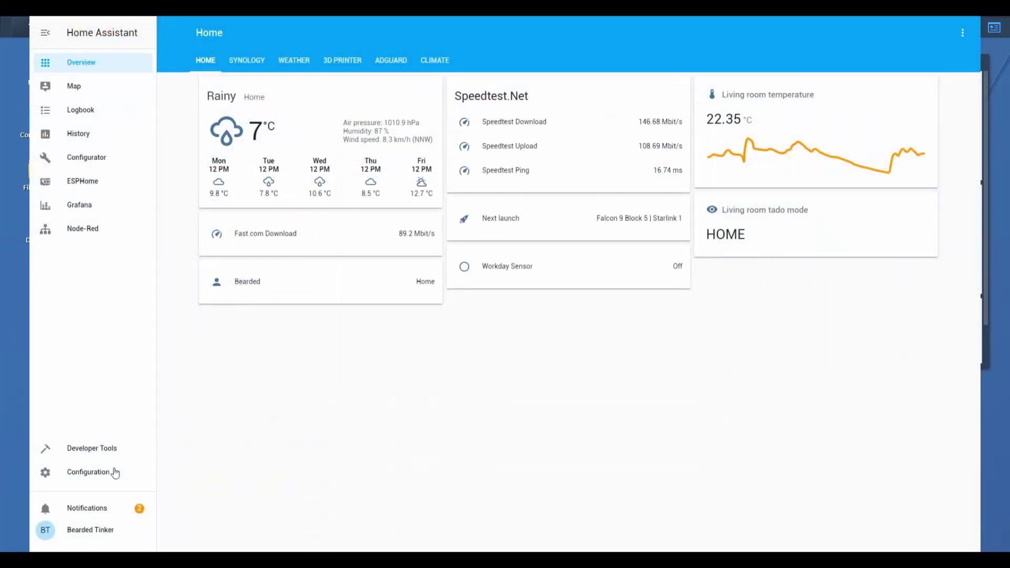
pyautogui.click(110, 475)
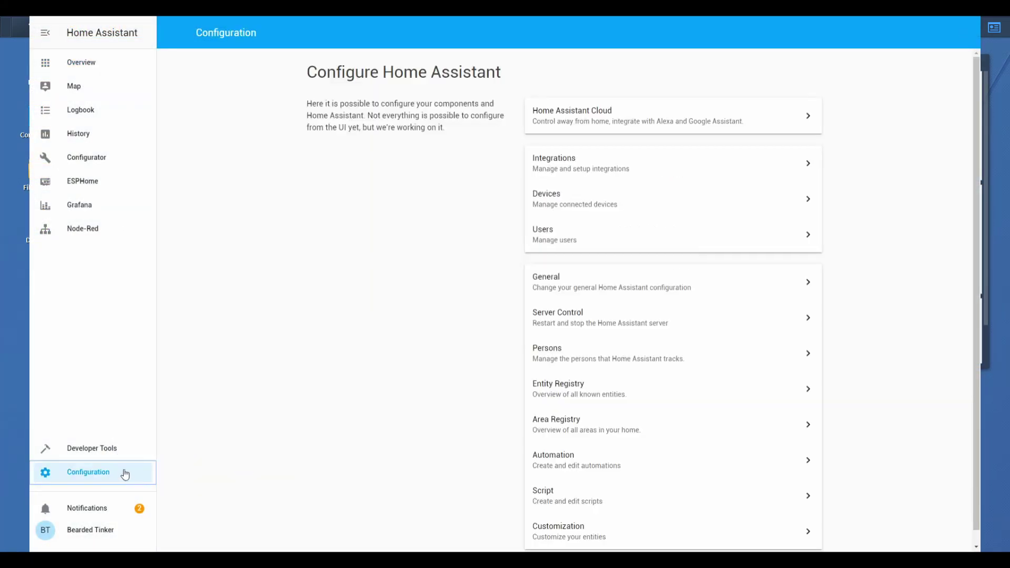
pyautogui.click(616, 314)
pyautogui.click(672, 185)
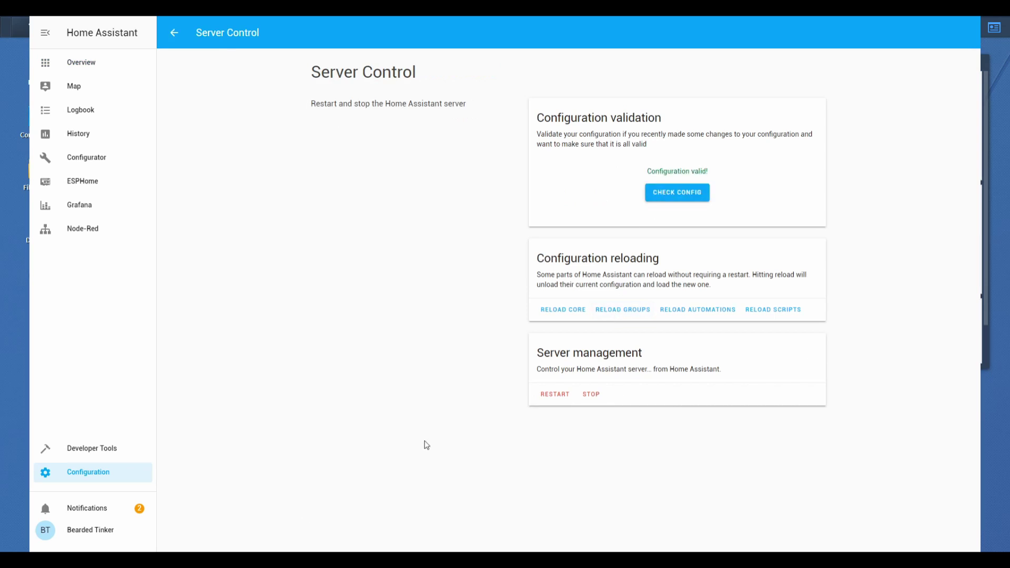
# Restart the Home Assistant server and dismiss the notification about newly discovered devices
pyautogui.click(555, 395)
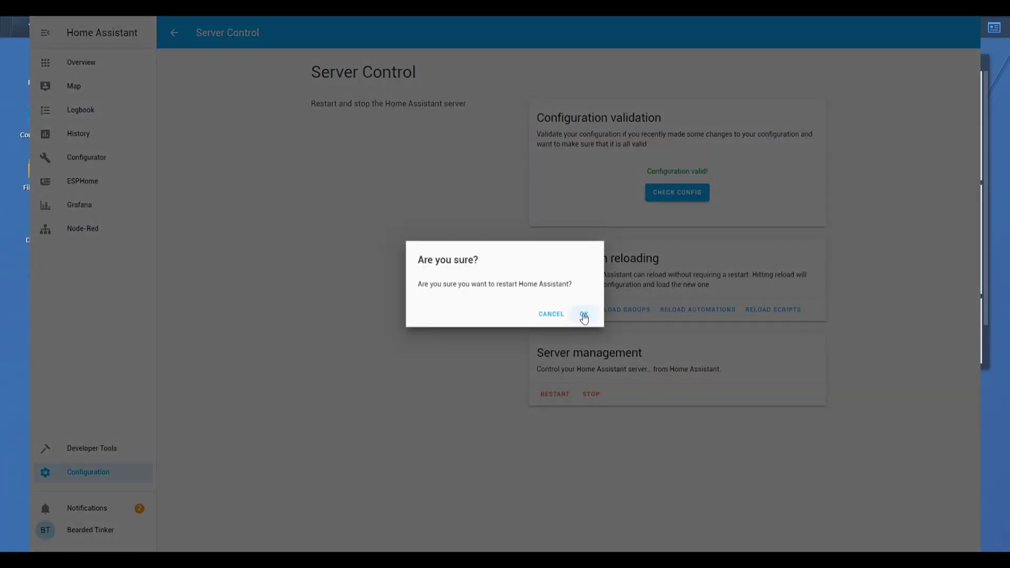
pyautogui.click(584, 314)
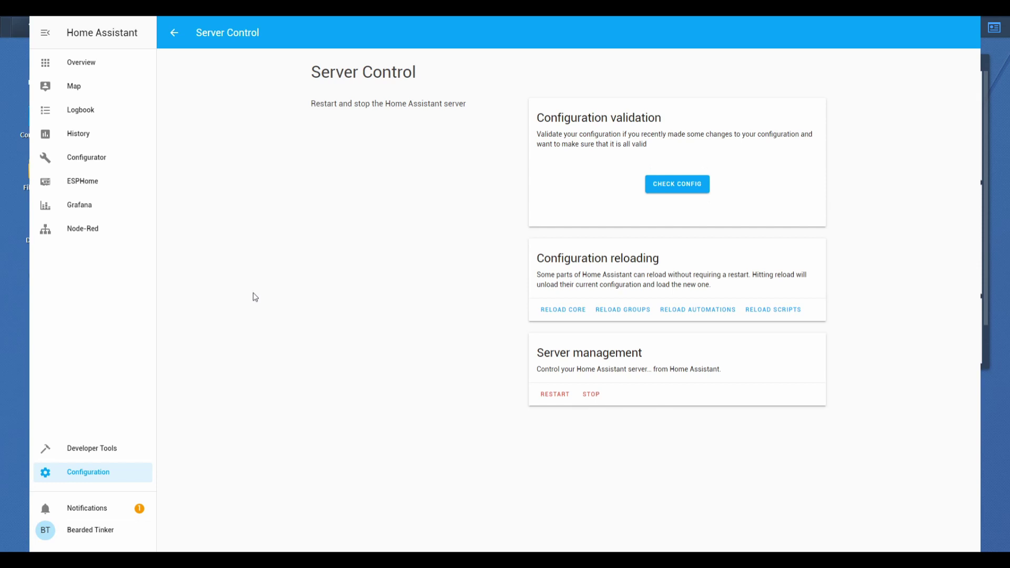
pyautogui.click(108, 518)
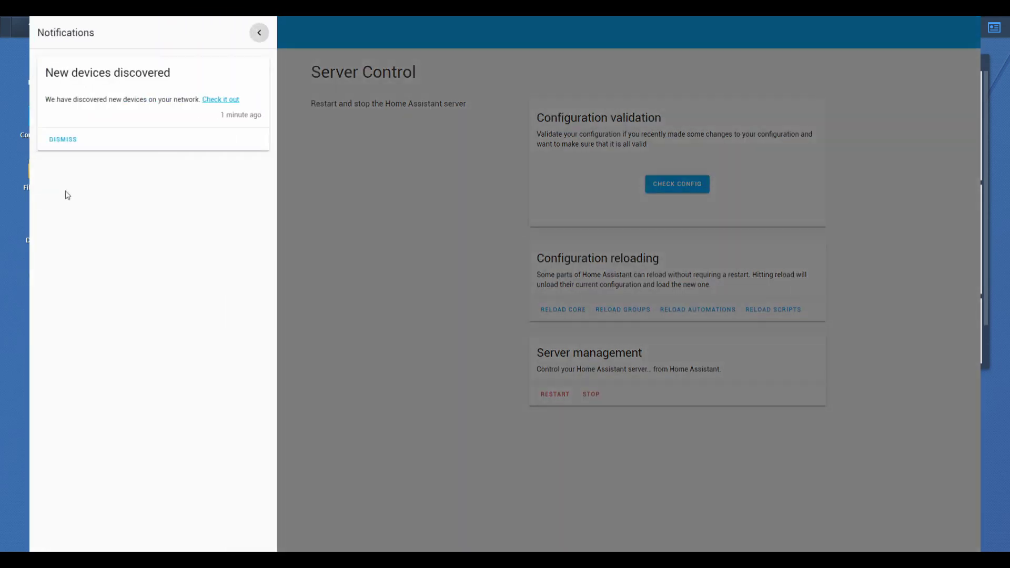
pyautogui.click(64, 140)
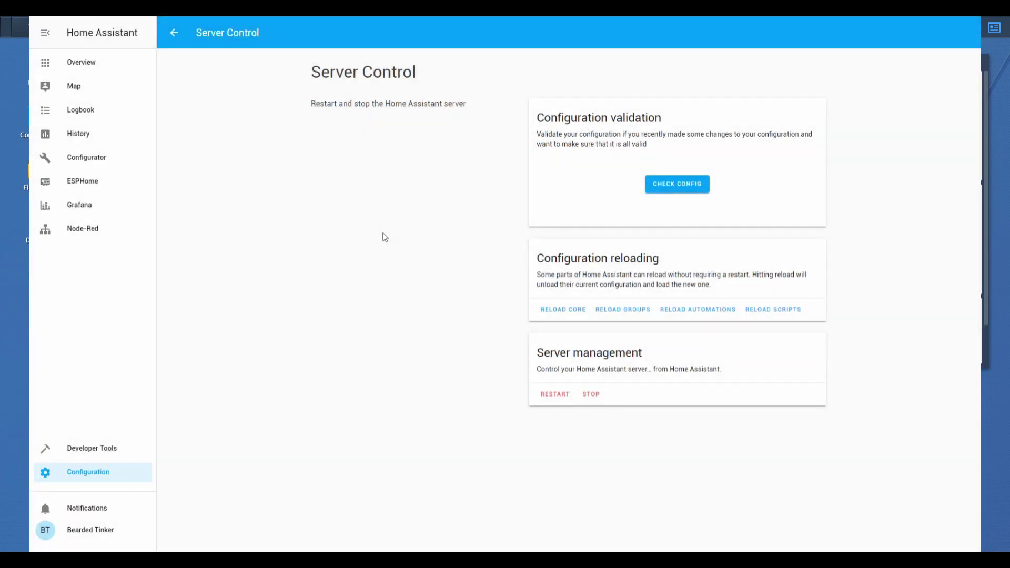
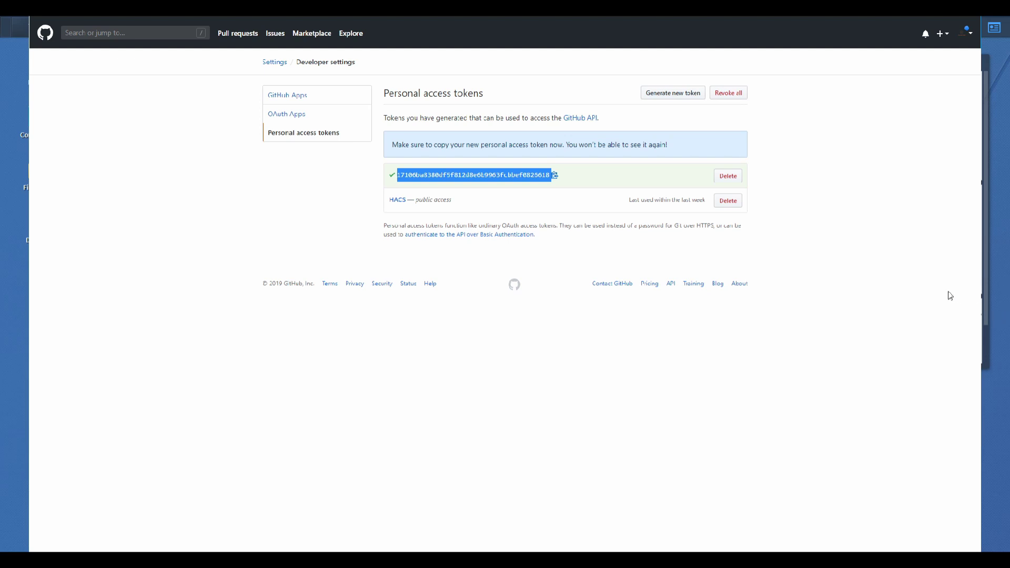
# Return to Home Assistant, add a hacs: section with the GitHub access token at the end of configuration.yaml, and save the file
pyautogui.hotkey('alt', 'Tab')
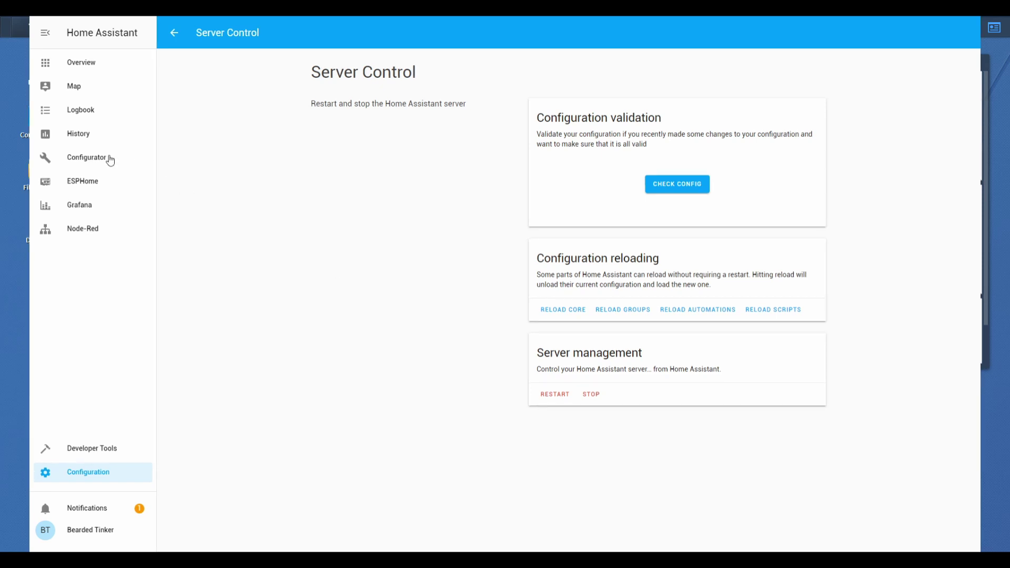
pyautogui.click(110, 159)
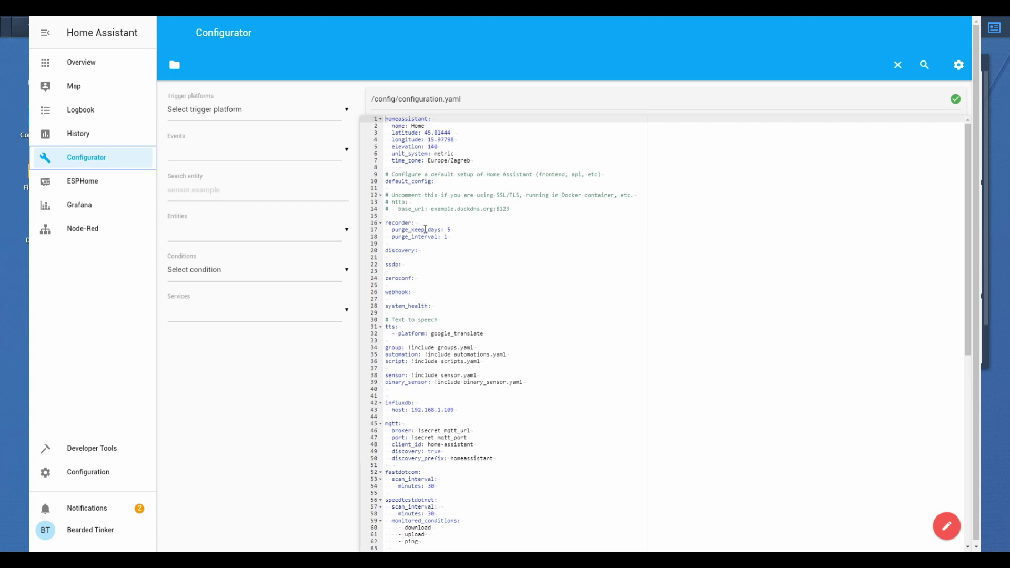
pyautogui.scroll(-10, 439, 223)
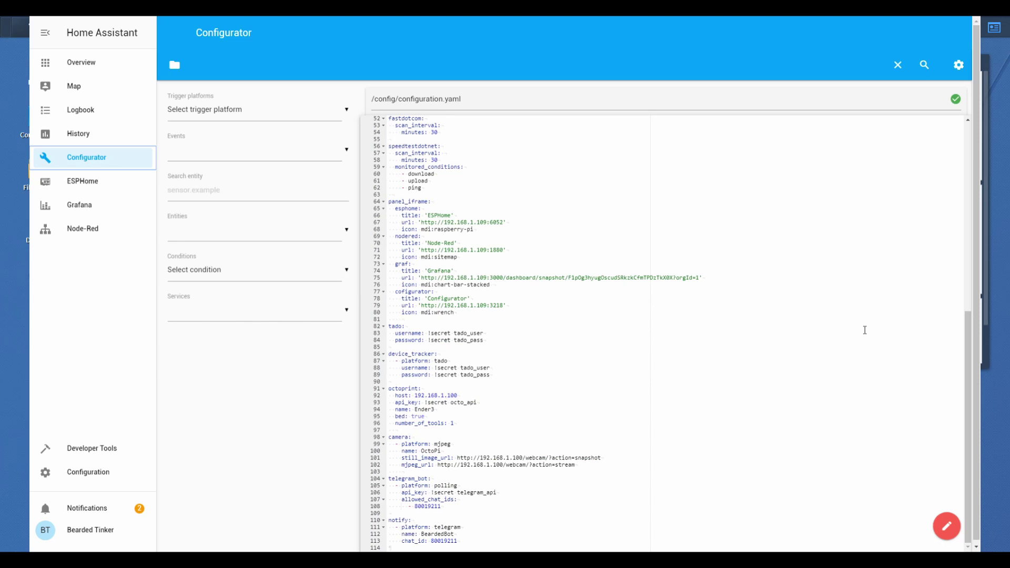
pyautogui.click(611, 512)
pyautogui.click(564, 544)
pyautogui.press('Return')
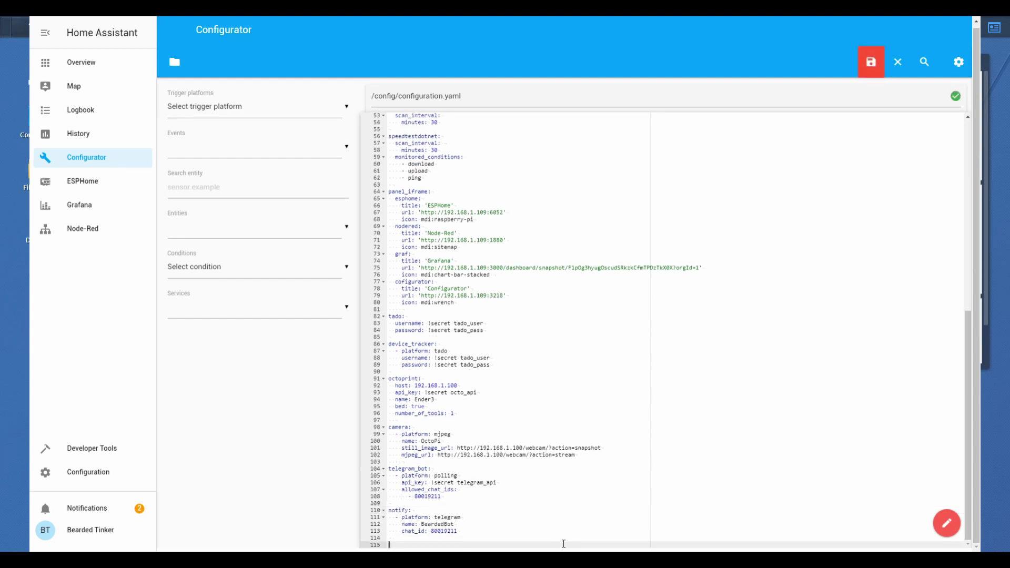
pyautogui.write('hacs:')
pyautogui.press('Return')
pyautogui.write('to')
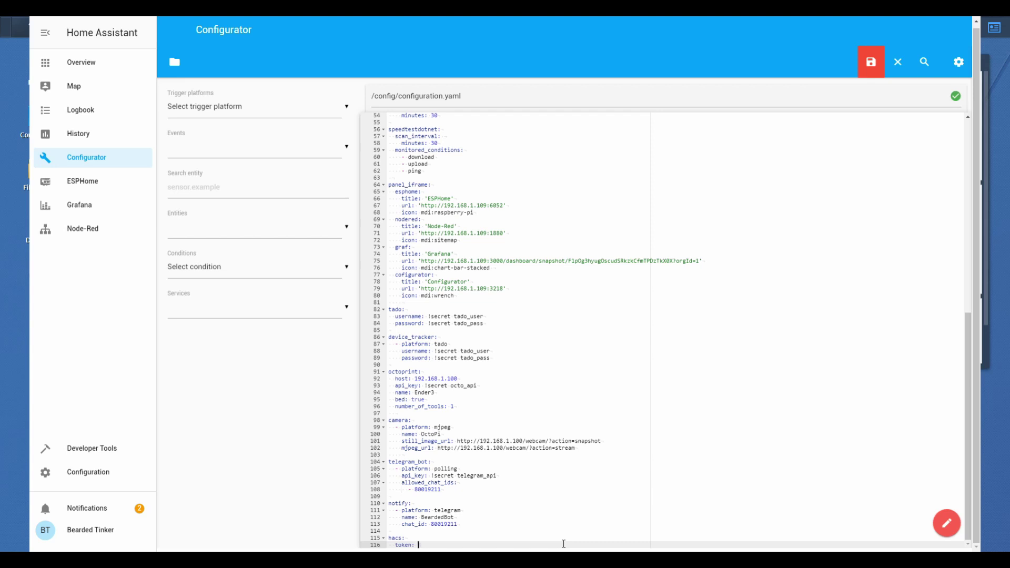
pyautogui.write('ken:')
pyautogui.hotkey('ctrl', 'v')
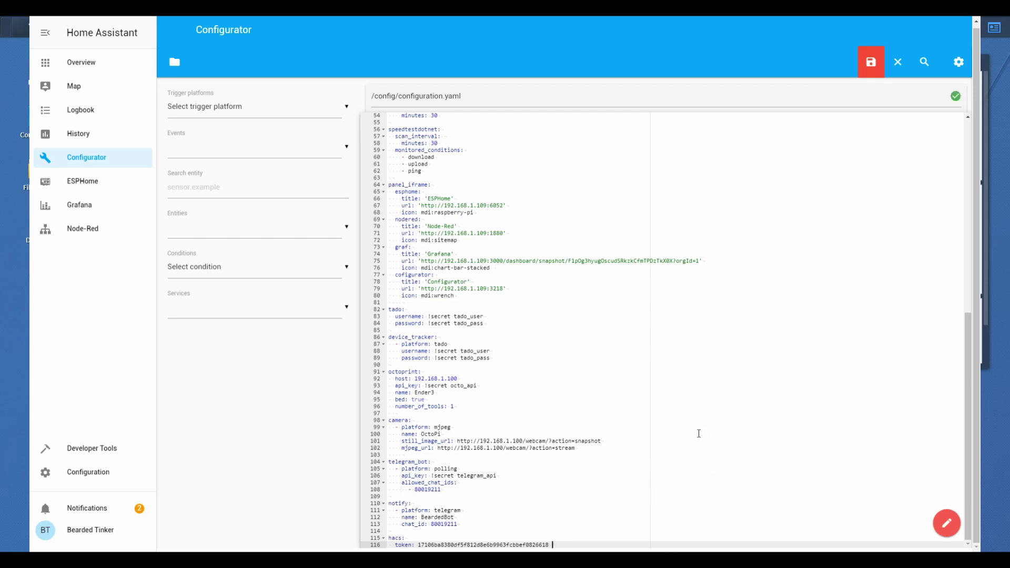
pyautogui.click(877, 58)
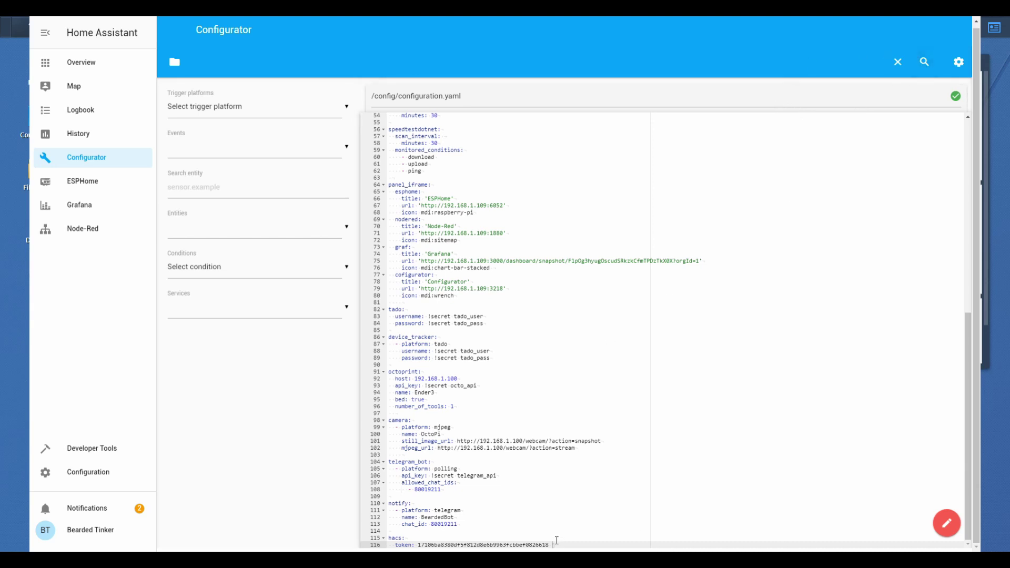
# Delete the hacs: section with its token line from configuration.yaml and save the file
pyautogui.moveTo(556, 542); pyautogui.dragTo(389, 531)
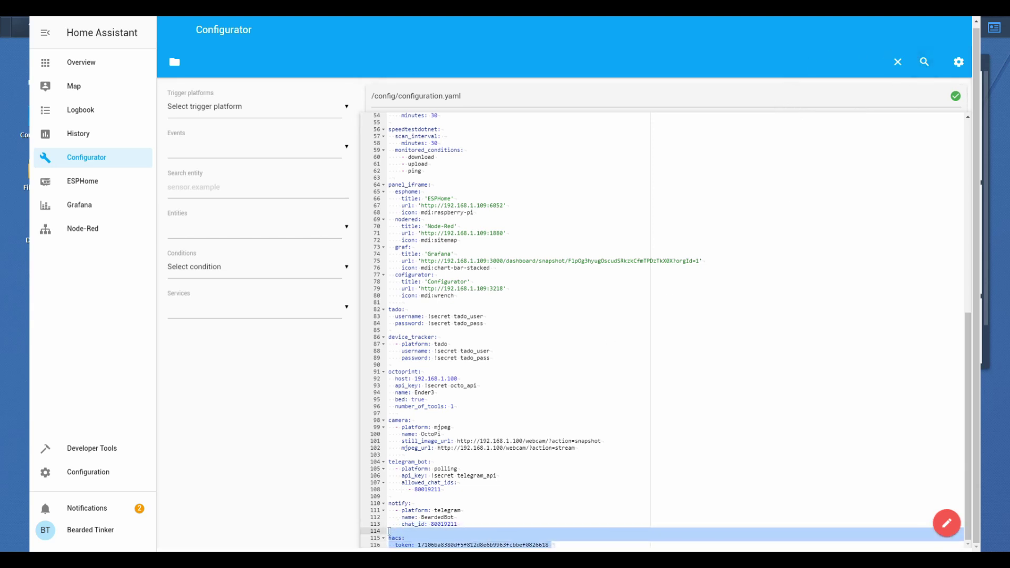
pyautogui.press('Delete')
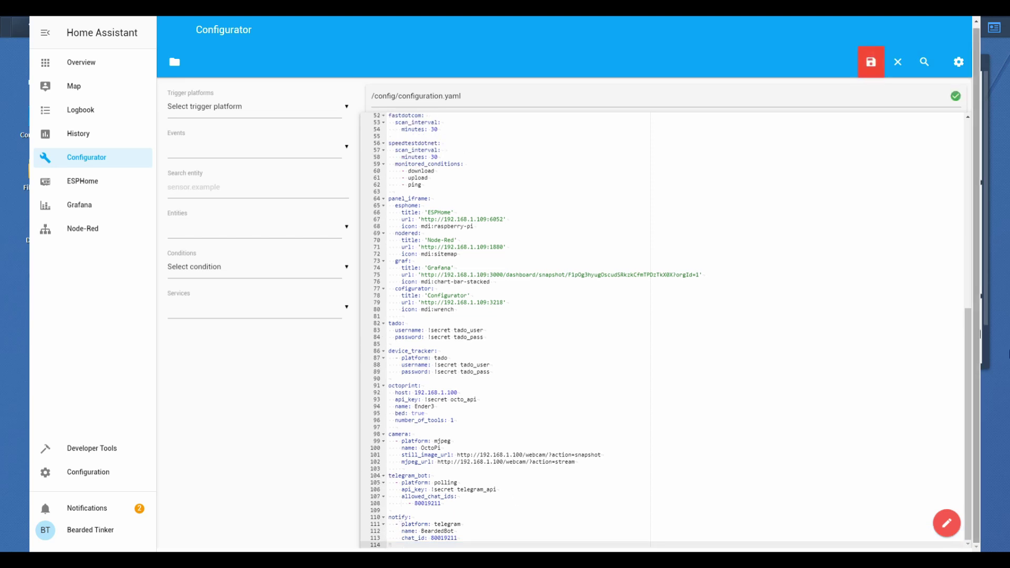
pyautogui.click(871, 62)
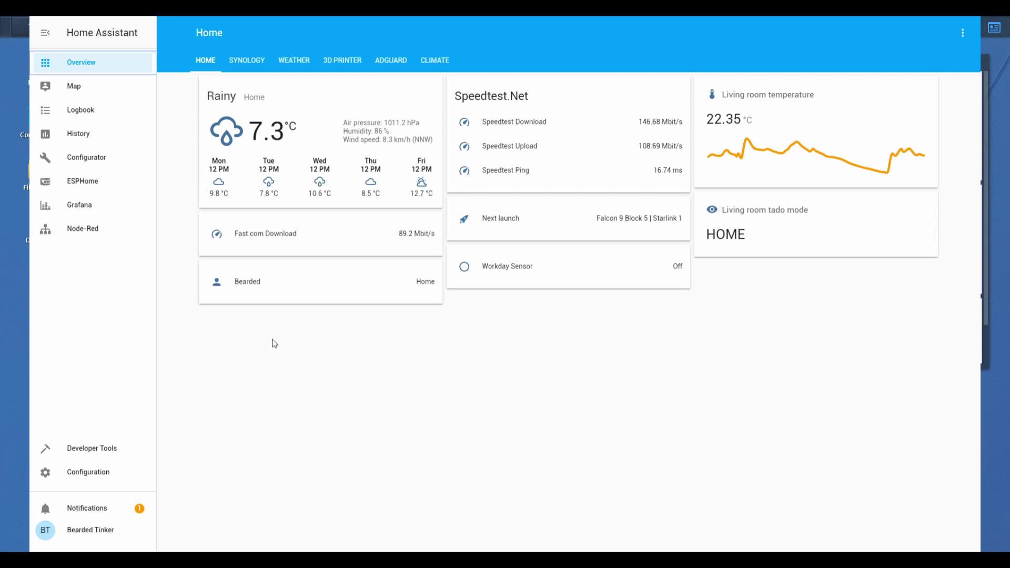
# Start setting up a new HACS (Home Assistant Community Store) integration in Home Assistant
pyautogui.click(80, 480)
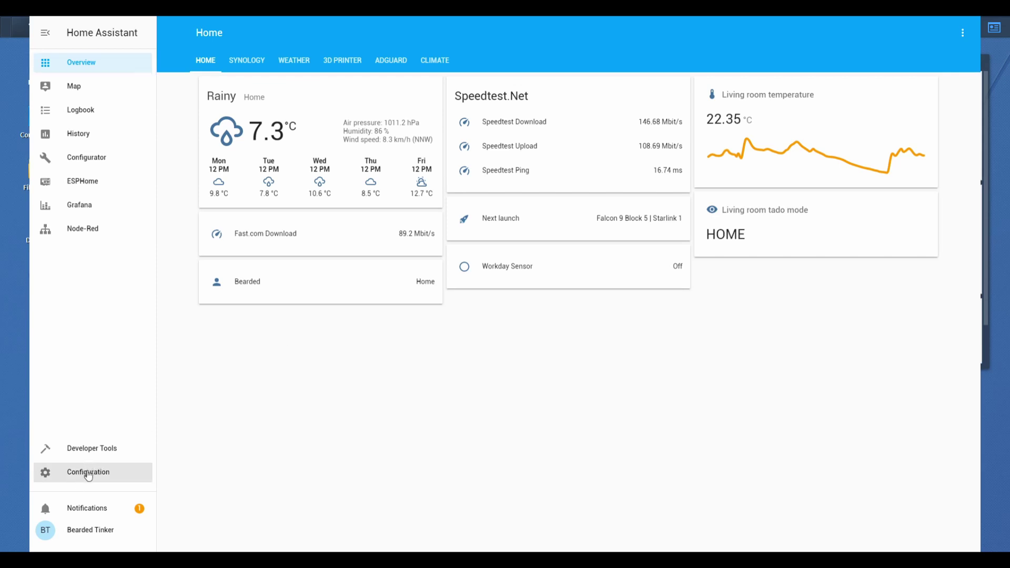
pyautogui.click(651, 160)
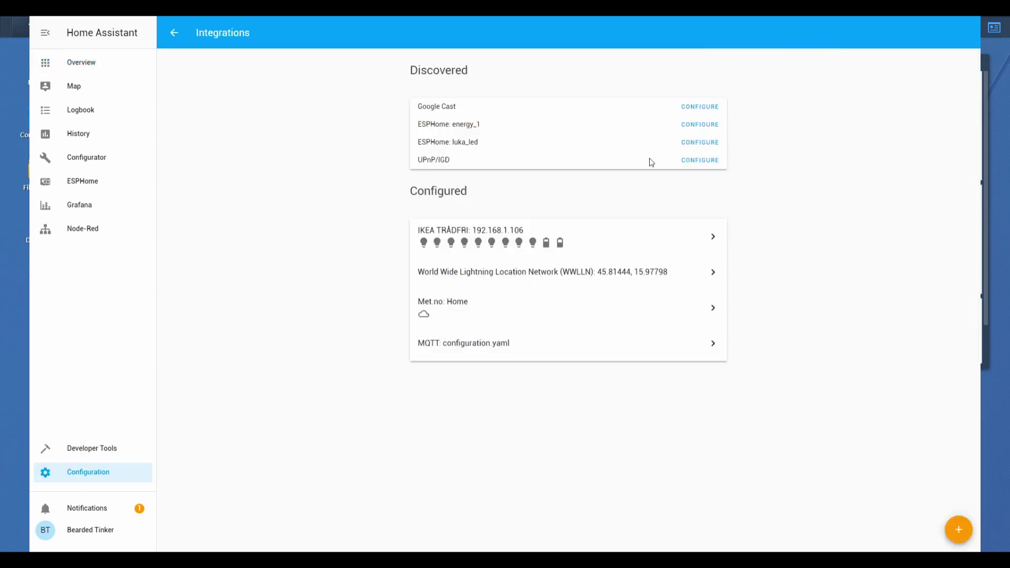
pyautogui.click(956, 533)
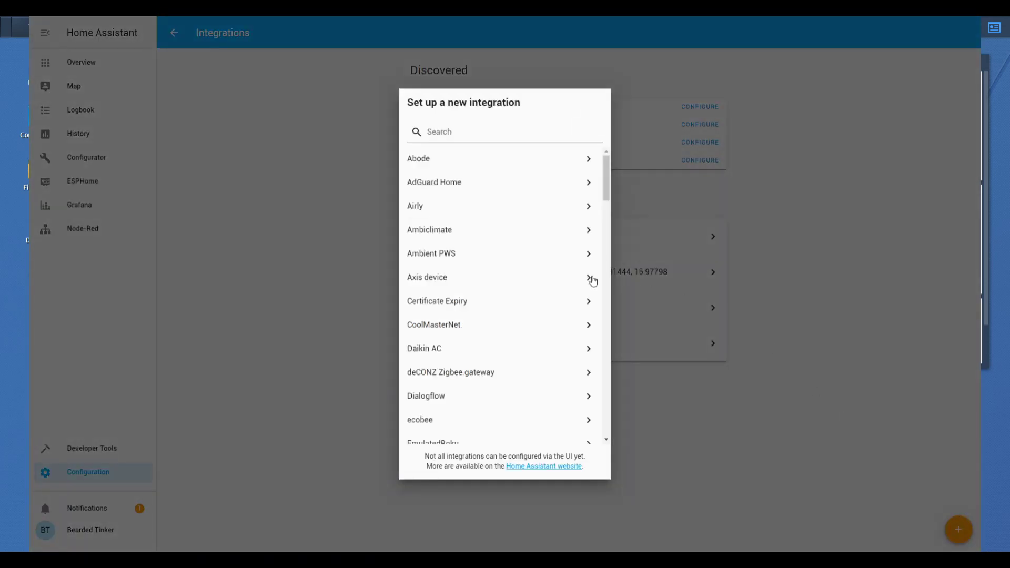
pyautogui.scroll(-5, 517, 271)
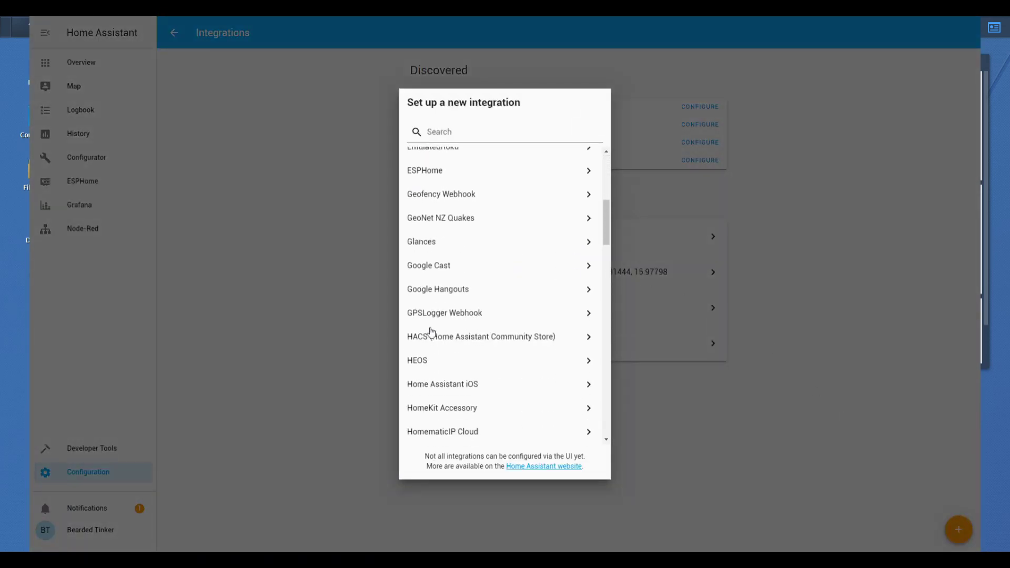
pyautogui.click(431, 339)
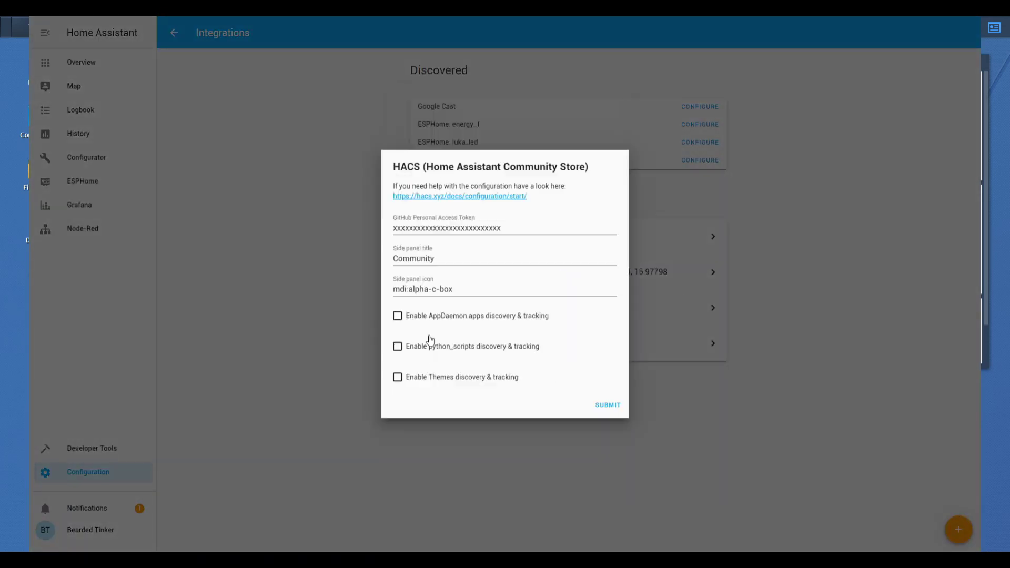
# Paste the GitHub personal access token, enable discovery & tracking for AppDaemon apps, python_scripts and Themes, and complete the HACS setup
pyautogui.moveTo(504, 227); pyautogui.dragTo(382, 234)
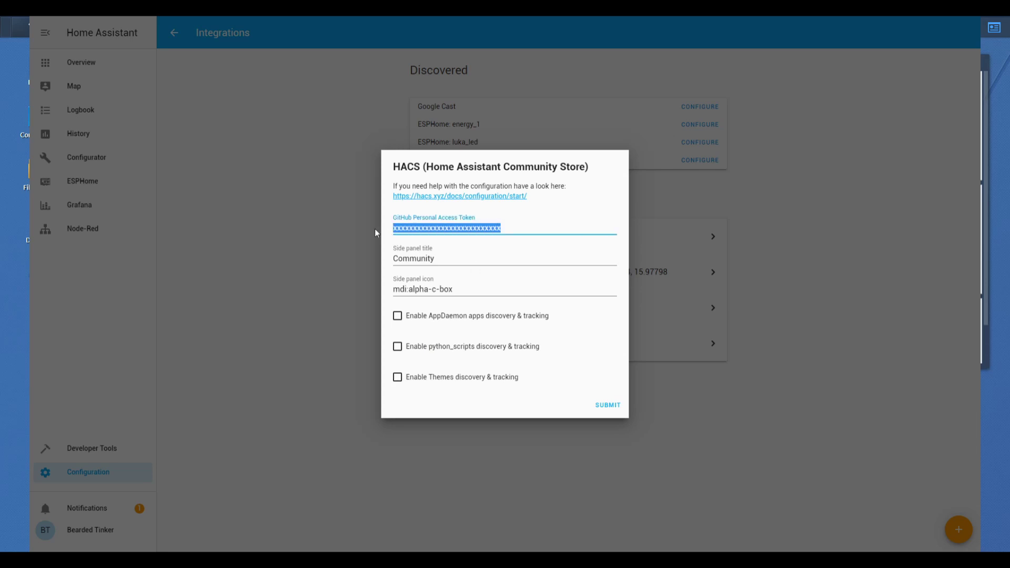
pyautogui.hotkey('ctrl', 'v')
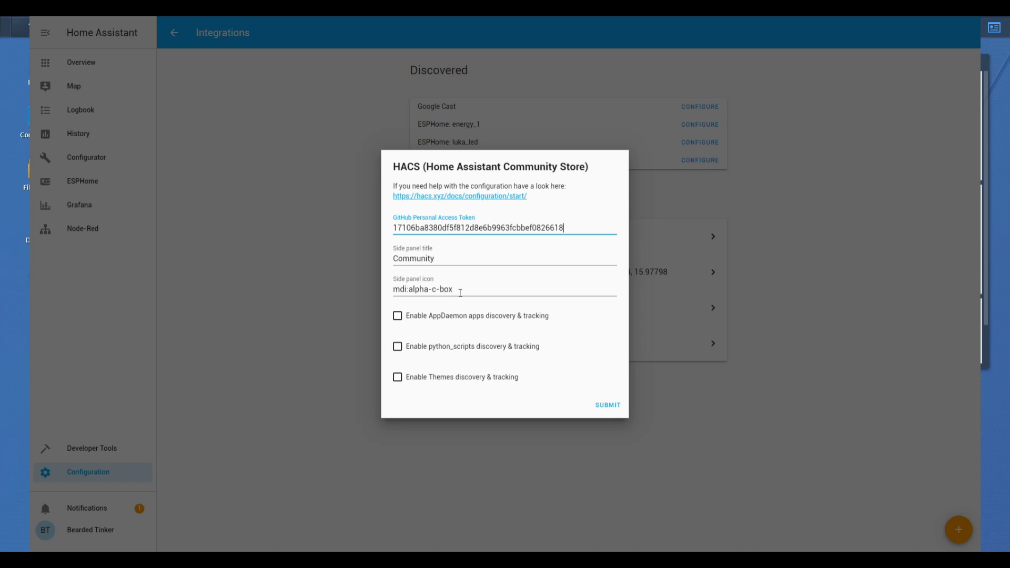
pyautogui.click(397, 317)
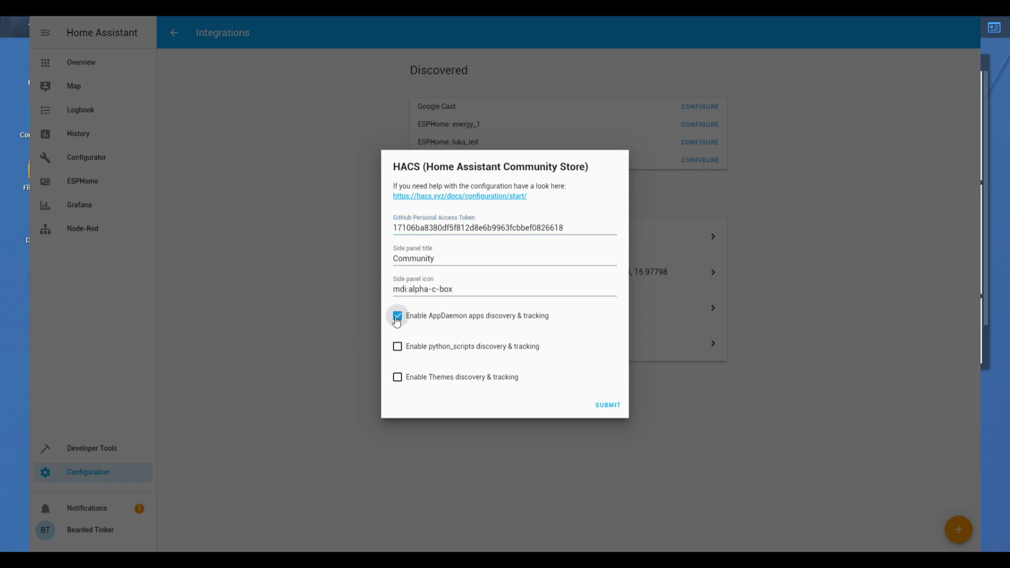
pyautogui.click(397, 347)
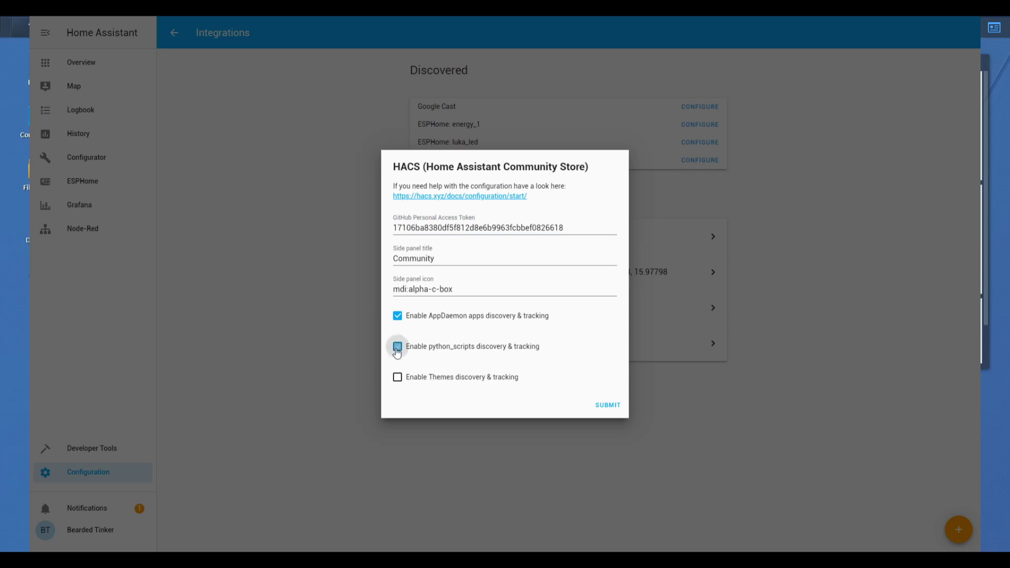
pyautogui.click(397, 377)
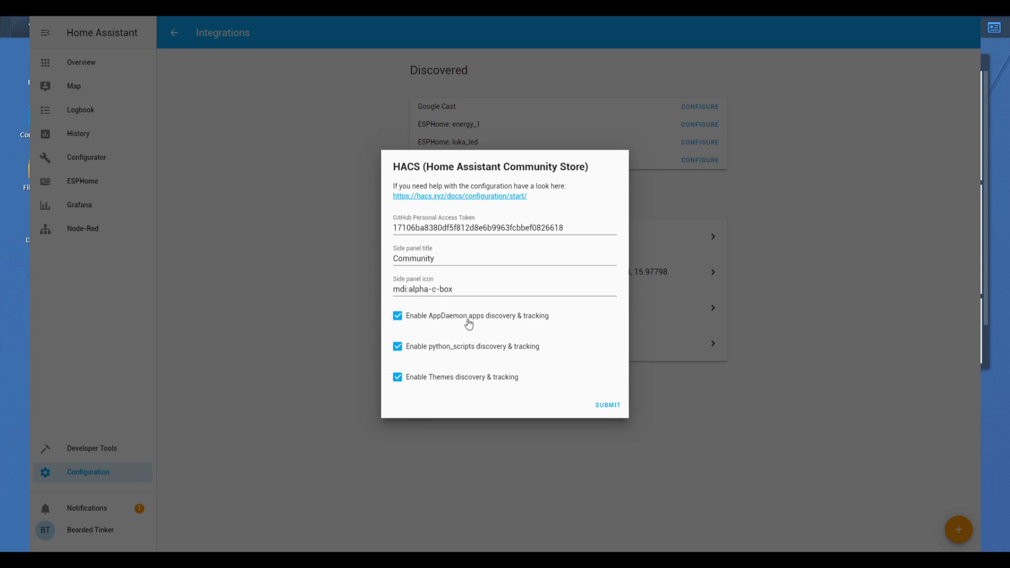
pyautogui.click(613, 408)
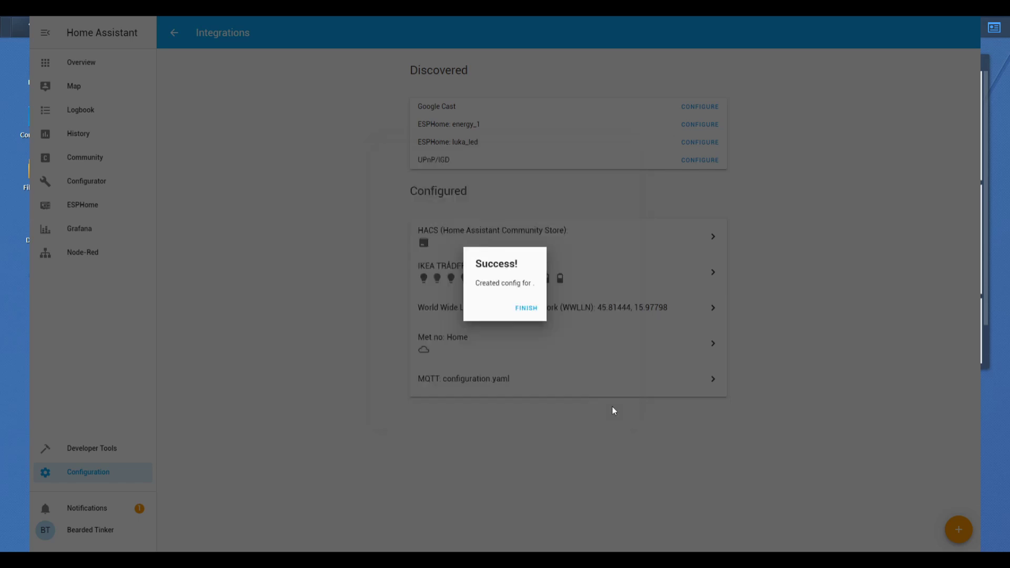
pyautogui.click(526, 307)
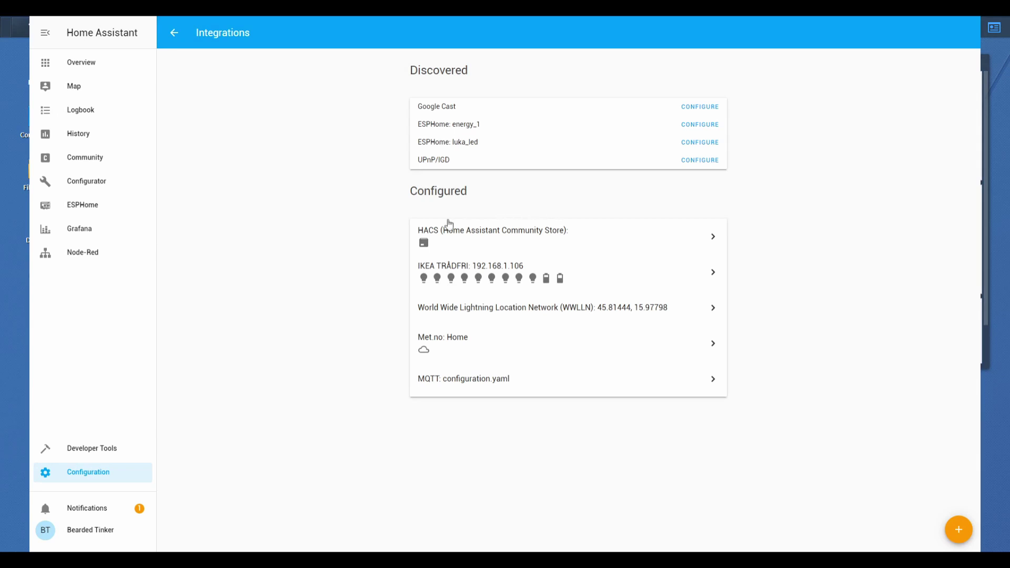
# Open the configured HACS integration and inspect the details of its sensor.hacs entity
pyautogui.click(489, 249)
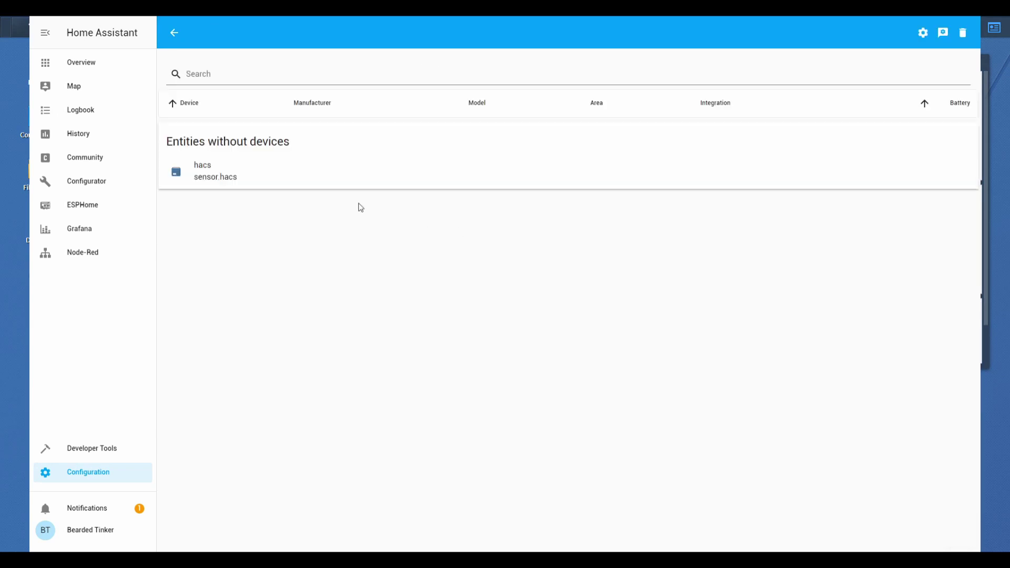
pyautogui.click(225, 178)
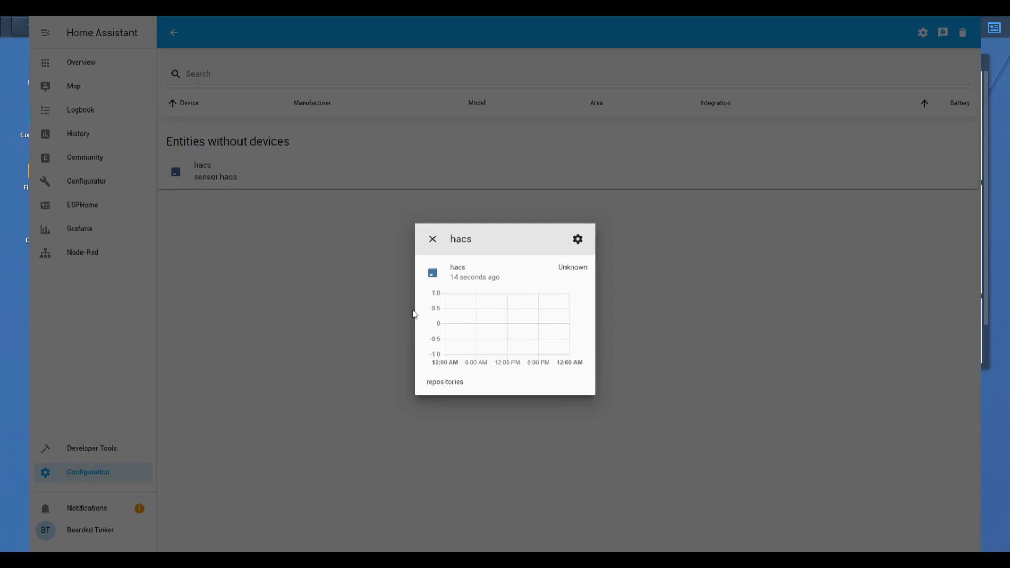
pyautogui.click(431, 238)
# Open the HACS Community page and view its overview of integrations
pyautogui.click(64, 166)
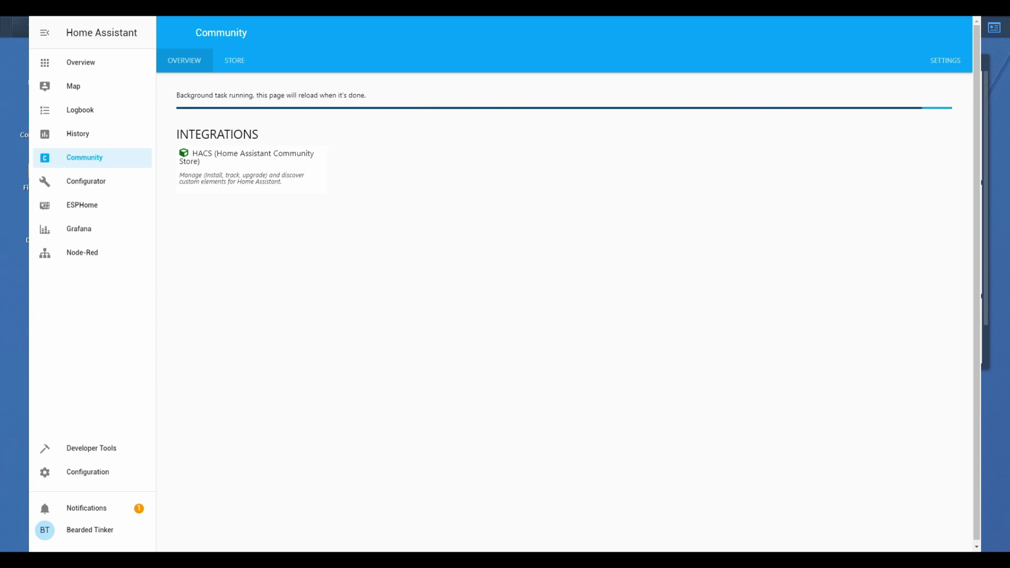
pyautogui.click(945, 60)
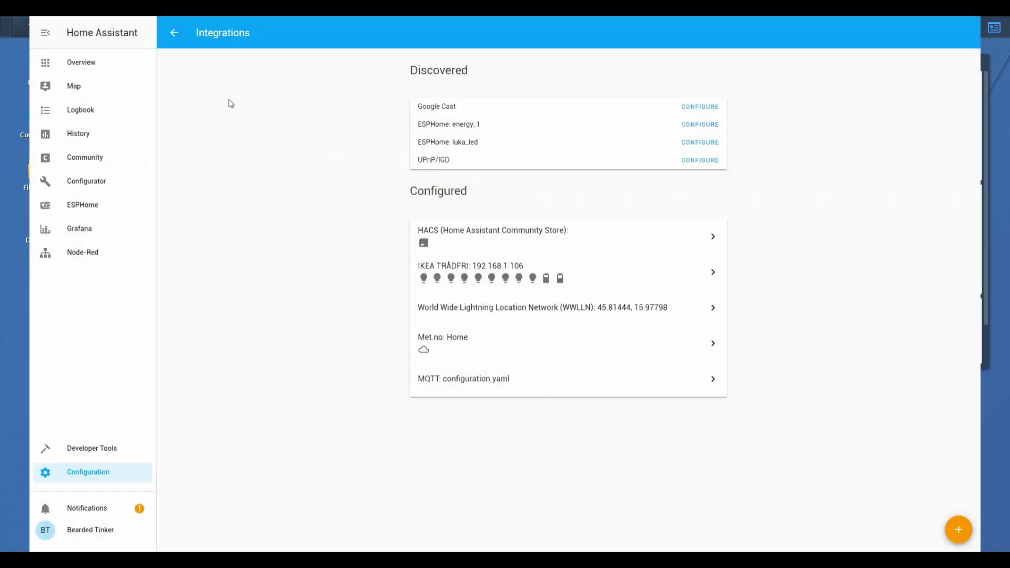
pyautogui.click(99, 154)
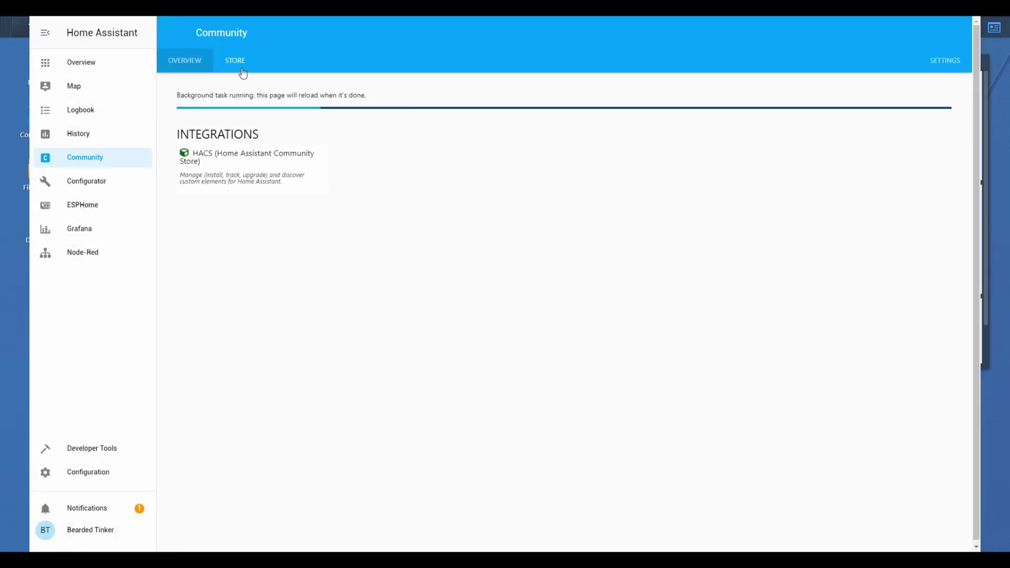
# Open the HACS store, enter "cl" as the search term and browse the new repositories
pyautogui.click(235, 60)
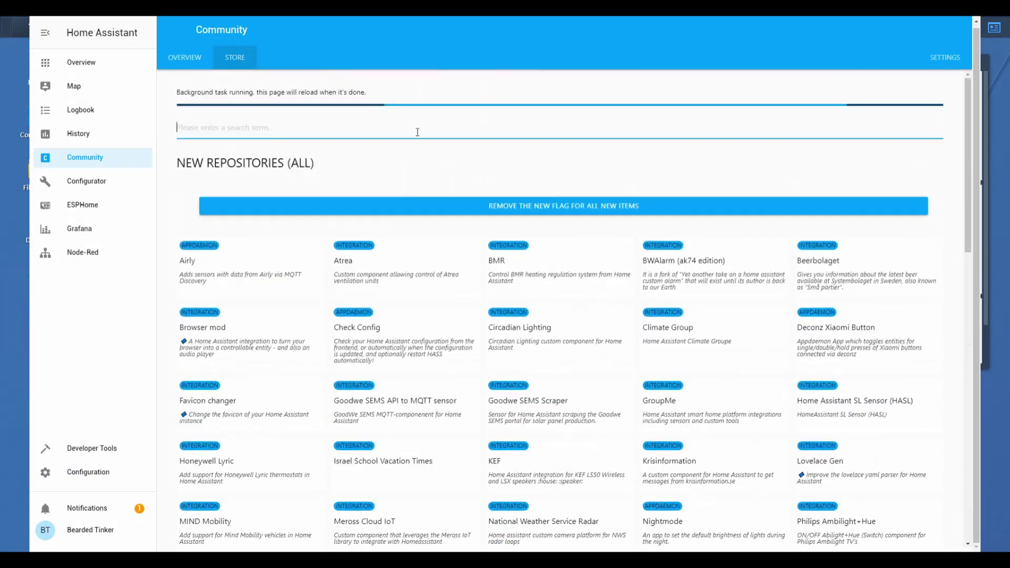
pyautogui.write('climate')
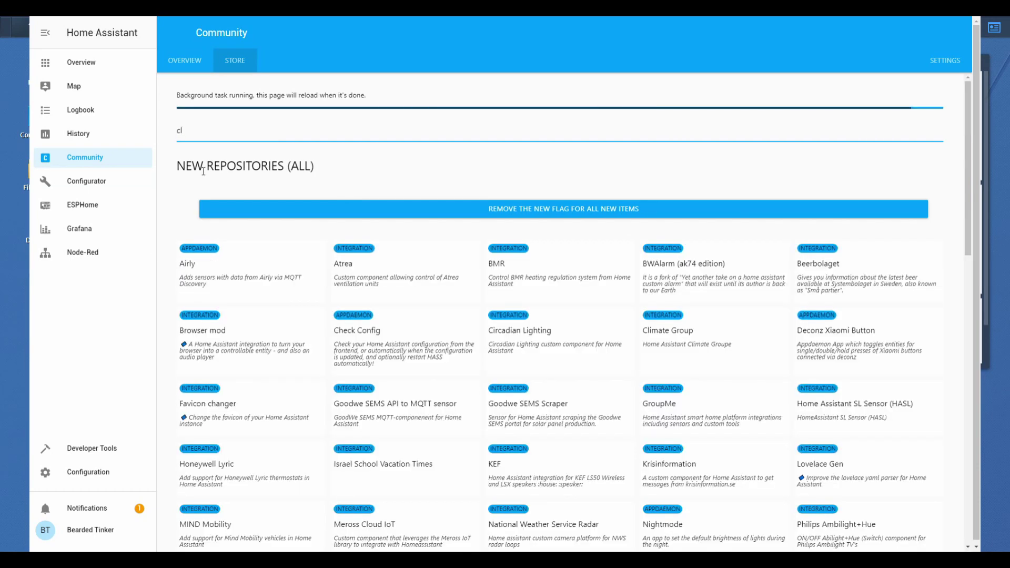
pyautogui.scroll(-6, 237, 237)
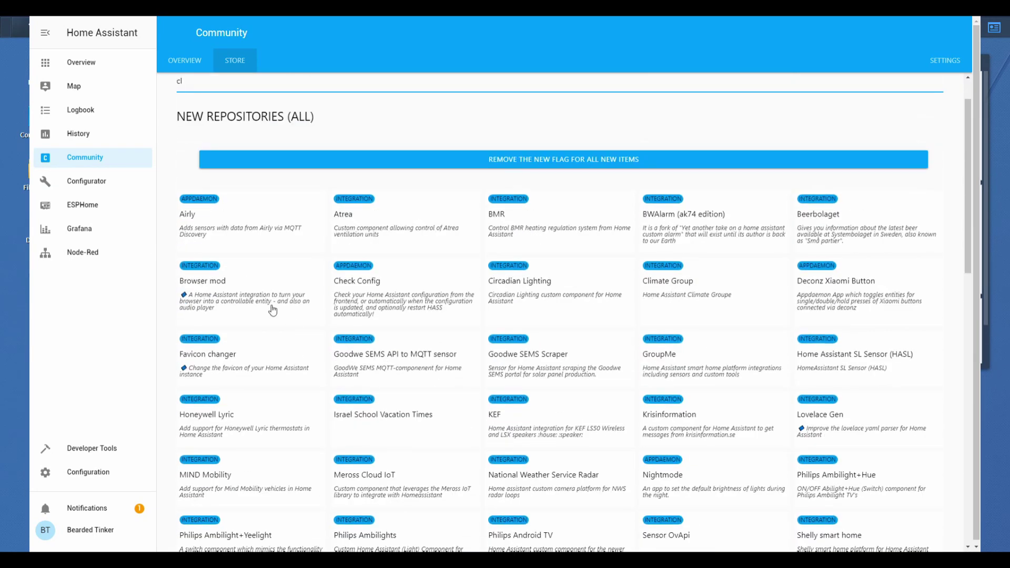
pyautogui.scroll(-10, 272, 310)
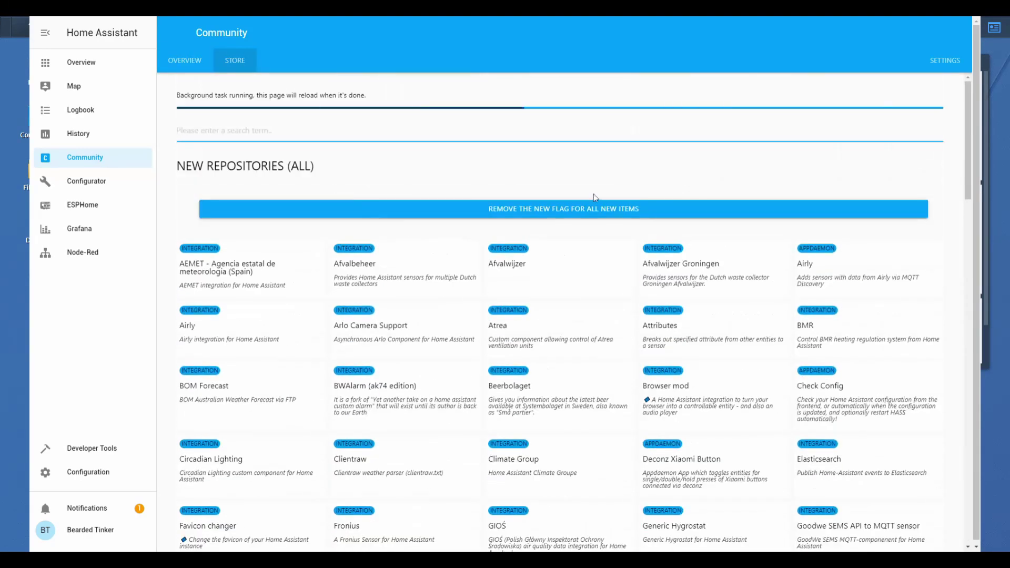
pyautogui.scroll(-5, 409, 298)
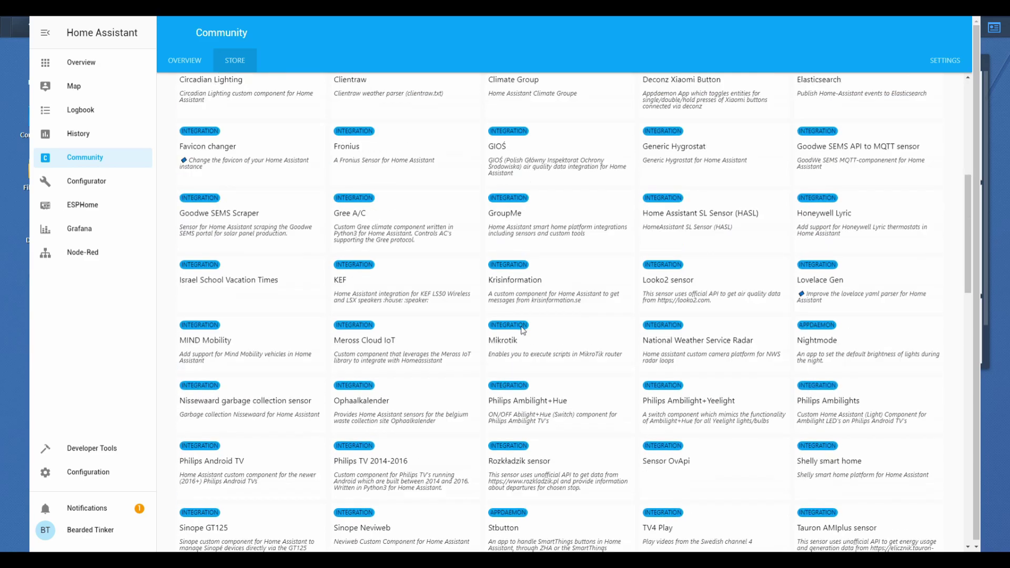
# Search the store for "mine", open the Minecraft Version integration and examine its usage example and installation note
pyautogui.write('mine')
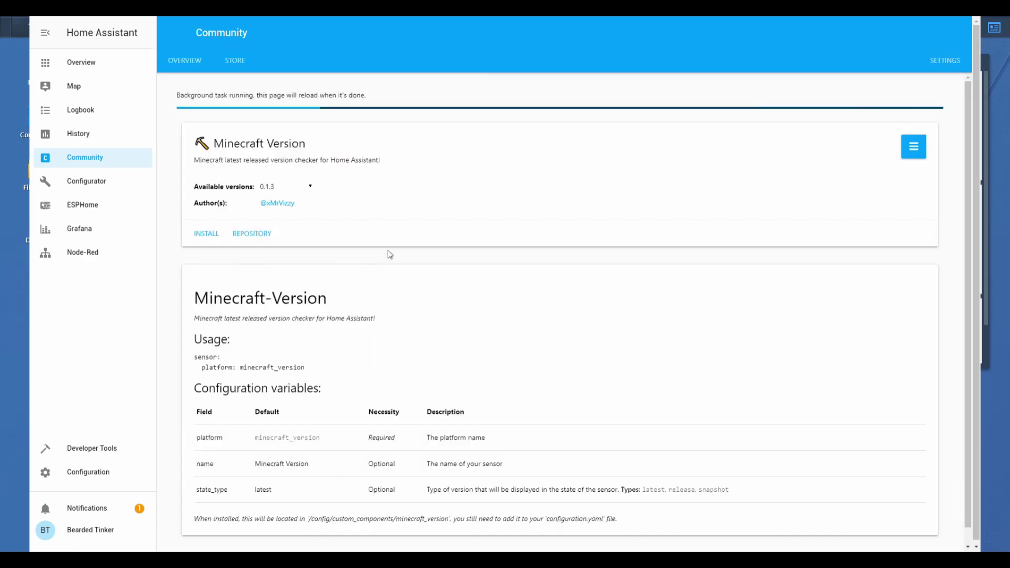
pyautogui.scroll(-1, 405, 322)
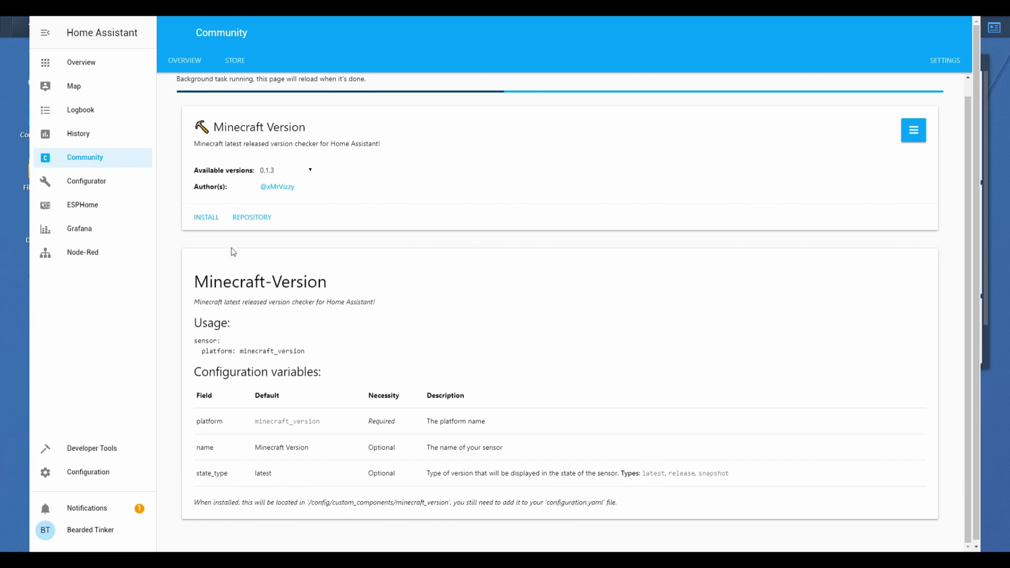
pyautogui.moveTo(194, 338); pyautogui.dragTo(256, 371)
pyautogui.click(216, 498)
pyautogui.tripleClick(216, 497)
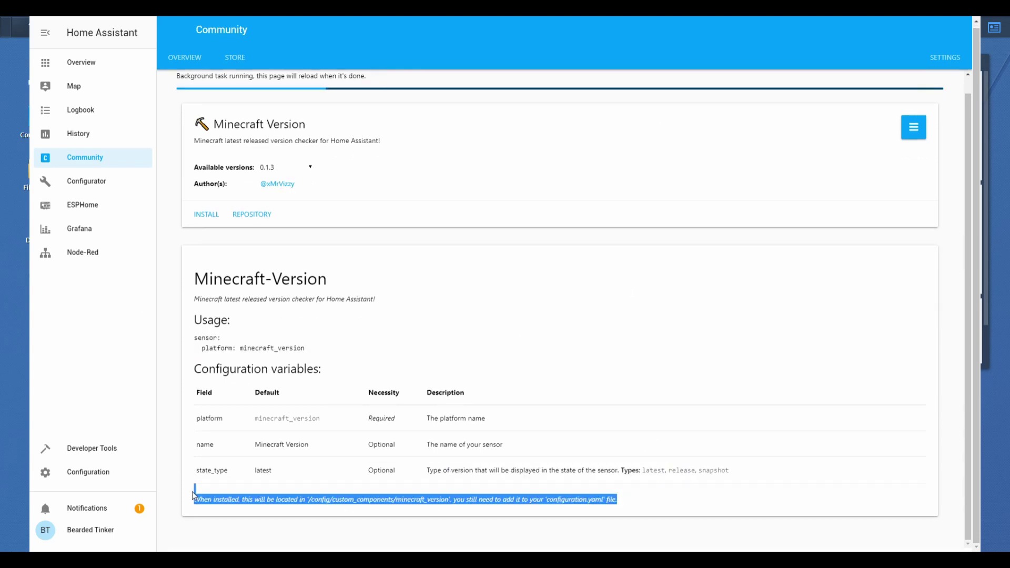
pyautogui.scroll(-10, 421, 244)
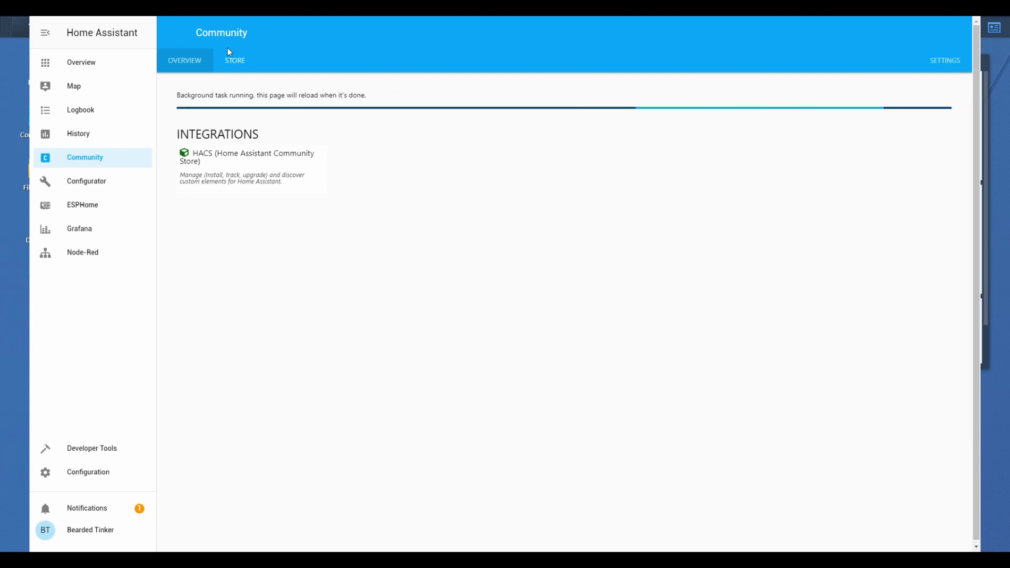
# Return to the HACS store and browse its new repositories, AppDaemon apps and integrations
pyautogui.click(238, 63)
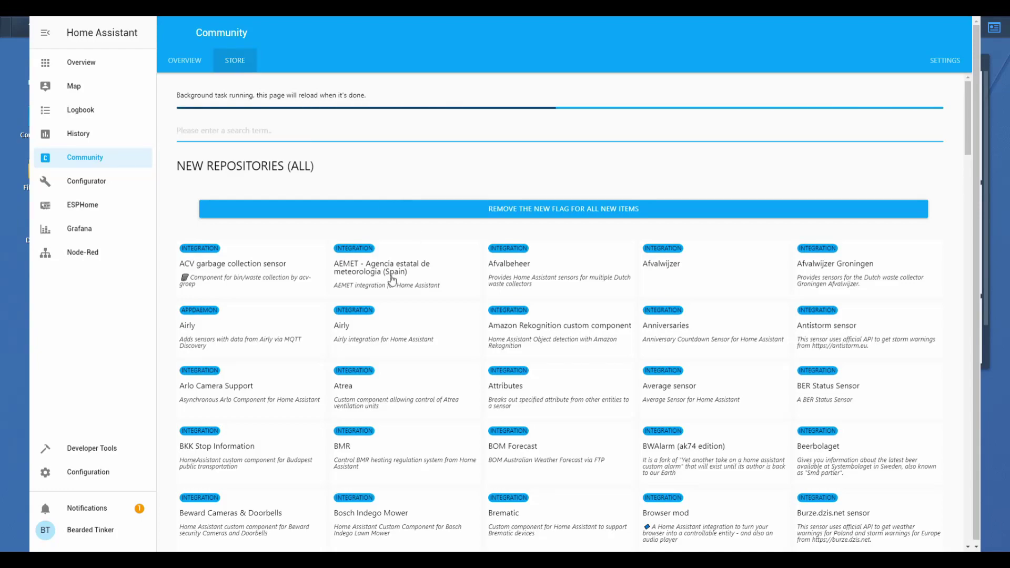
pyautogui.scroll(-1, 356, 211)
pyautogui.scroll(-10, 356, 210)
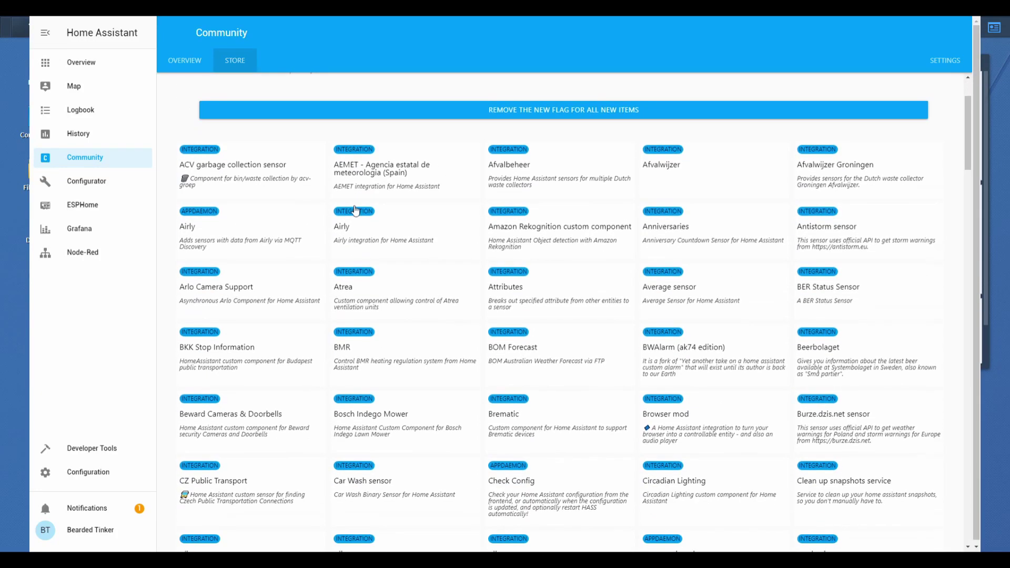
pyautogui.scroll(-14, 345, 207)
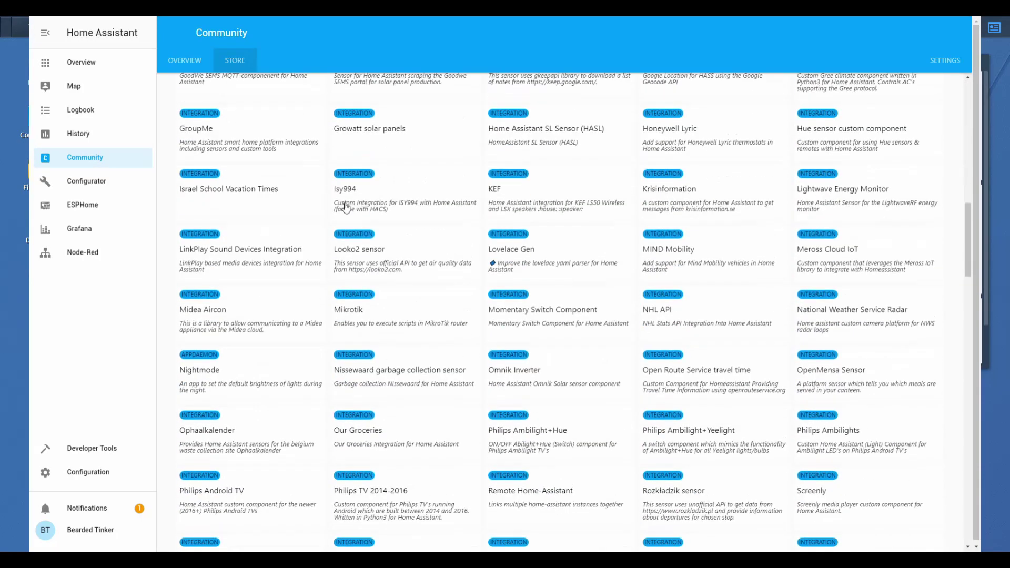
pyautogui.scroll(-6, 346, 207)
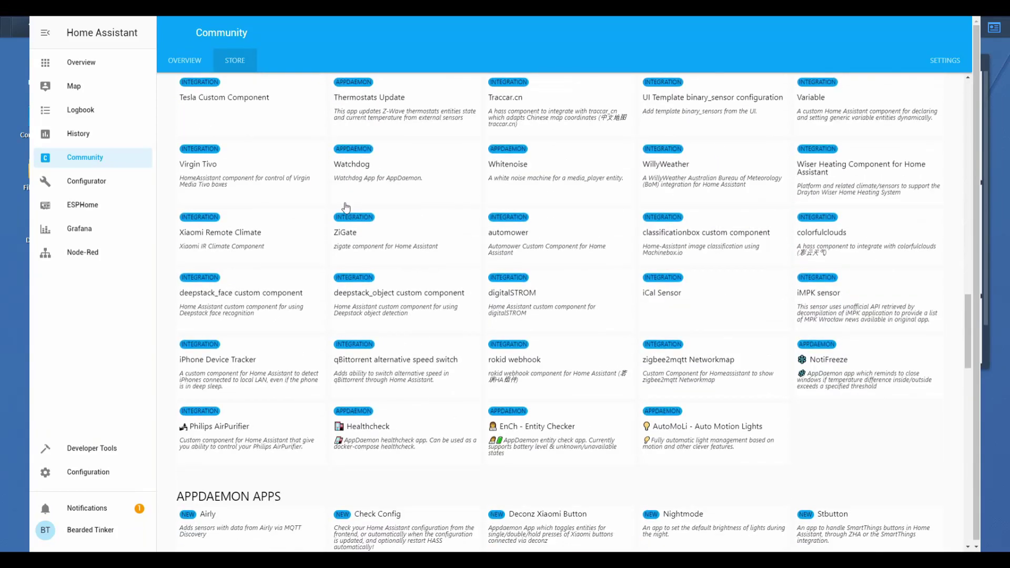
pyautogui.scroll(-5, 346, 206)
pyautogui.scroll(2, 345, 206)
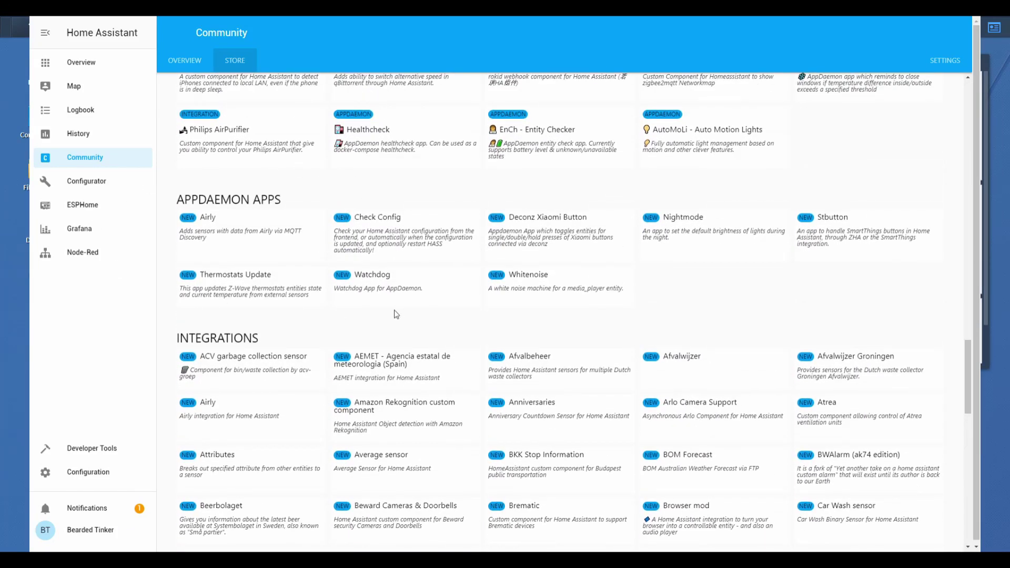
pyautogui.scroll(-15, 396, 314)
pyautogui.scroll(-2, 375, 315)
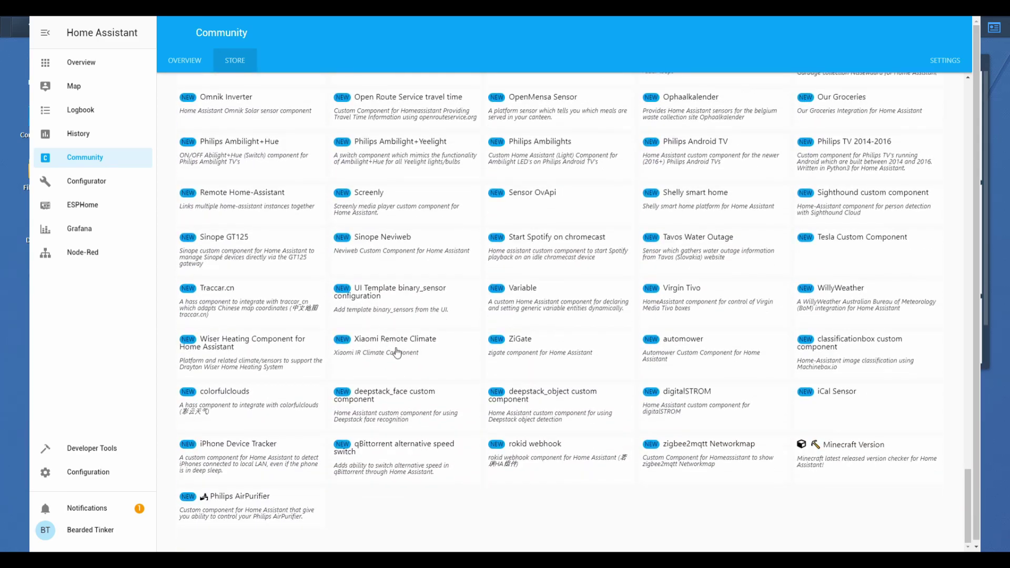
pyautogui.scroll(20, 397, 353)
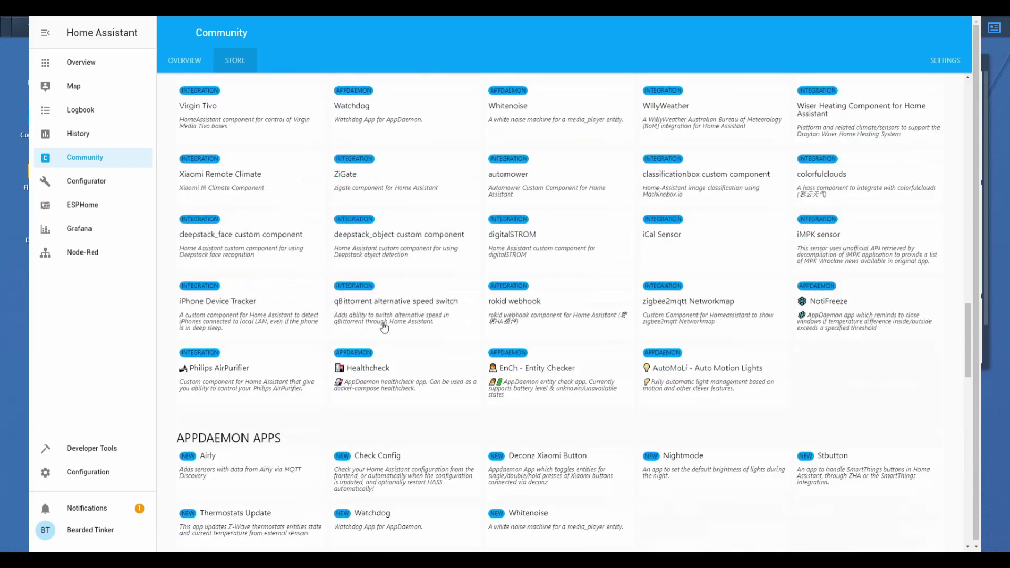
pyautogui.scroll(20, 379, 320)
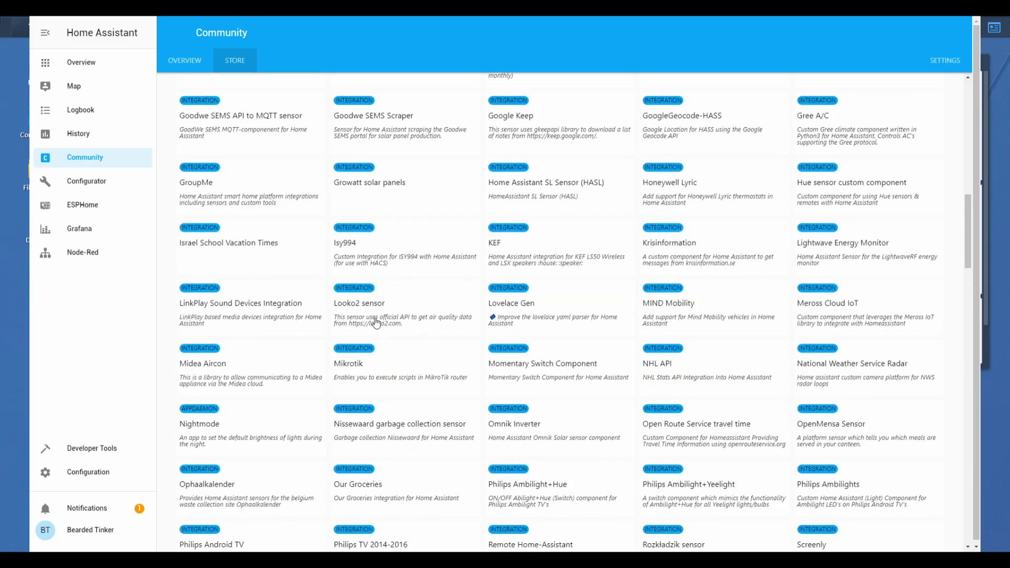
pyautogui.scroll(3, 376, 322)
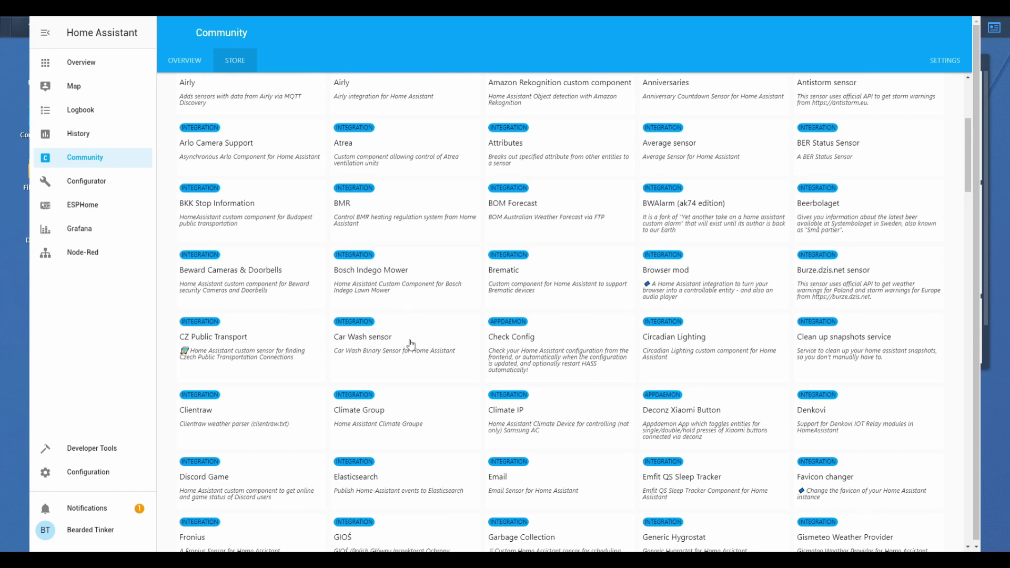
# Open the Car Wash sensor integration, review its description and install it
pyautogui.click(343, 350)
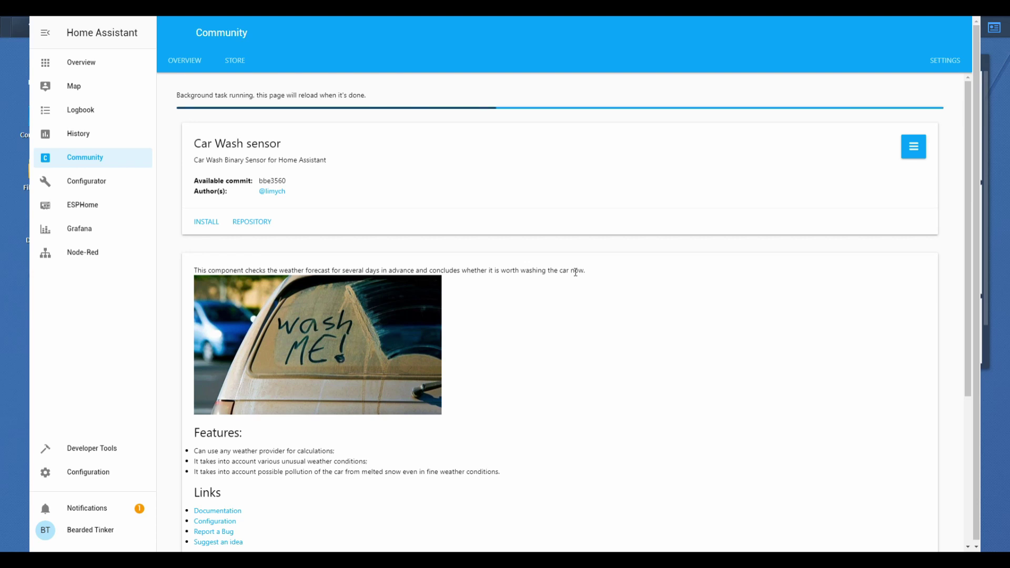
pyautogui.scroll(-2, 576, 276)
pyautogui.scroll(-2, 577, 276)
pyautogui.scroll(4, 576, 276)
pyautogui.click(205, 221)
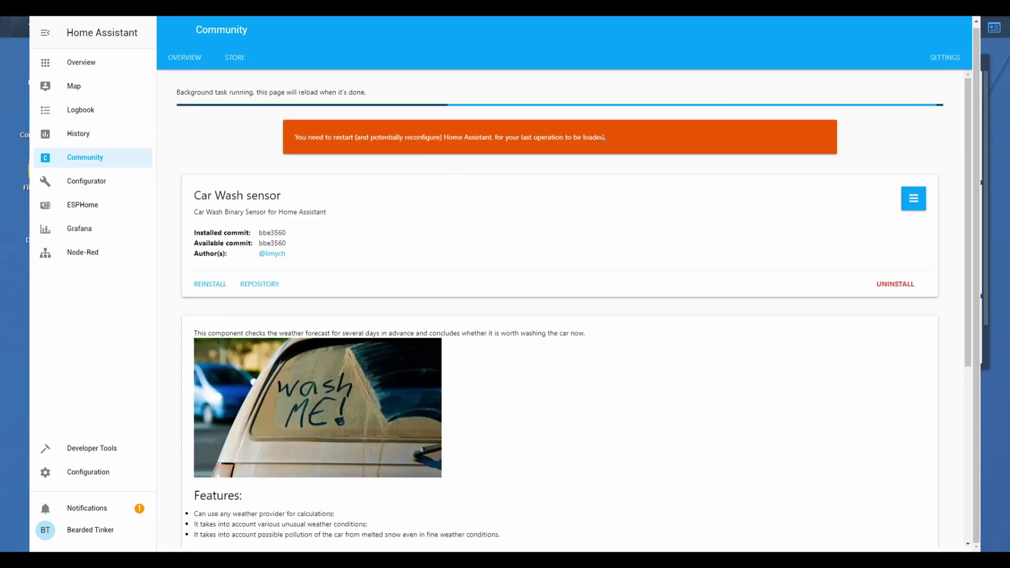
# Examine the Car Wash sensor's note about its install location and the required configuration.yaml entry
pyautogui.scroll(-3, 557, 161)
pyautogui.scroll(-2, 557, 160)
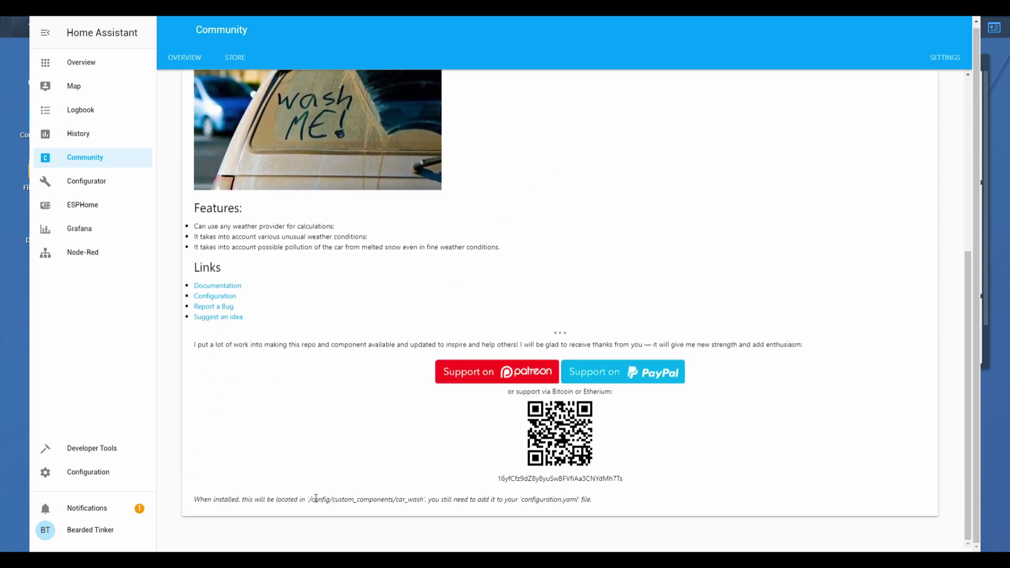
pyautogui.moveTo(201, 504); pyautogui.dragTo(194, 493)
pyautogui.moveTo(433, 498); pyautogui.dragTo(599, 509)
pyautogui.click(435, 439)
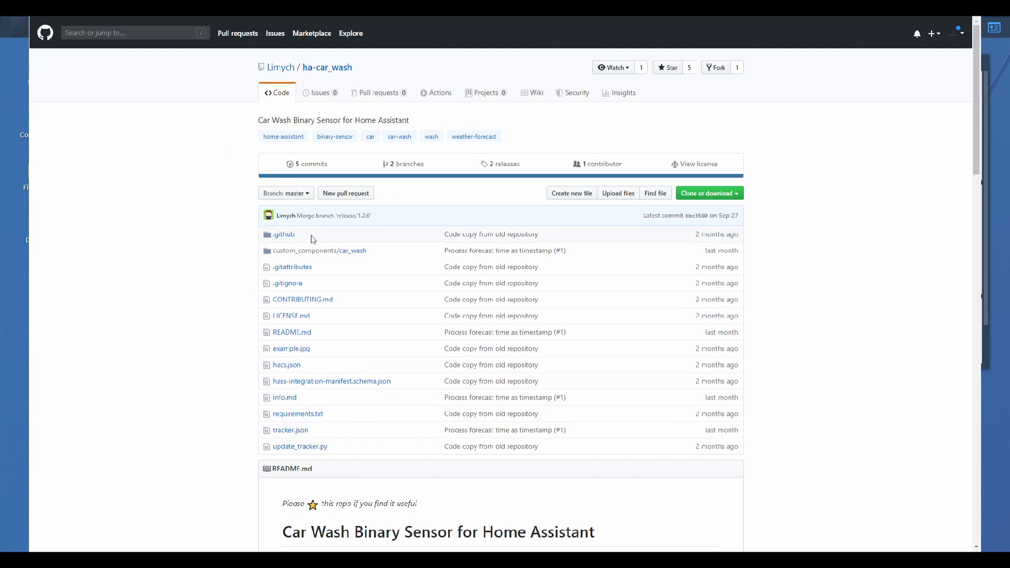
# Review the installation instructions in the ha-car_wash GitHub README and copy the example binary_sensor configuration for car_wash
pyautogui.scroll(-7, 390, 343)
pyautogui.scroll(-3, 550, 384)
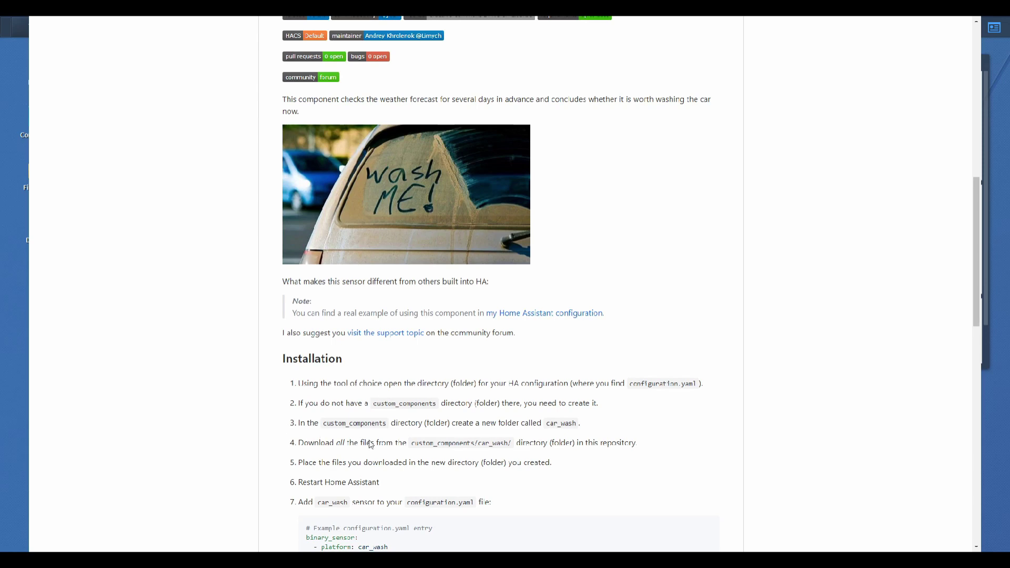
pyautogui.scroll(-2, 427, 474)
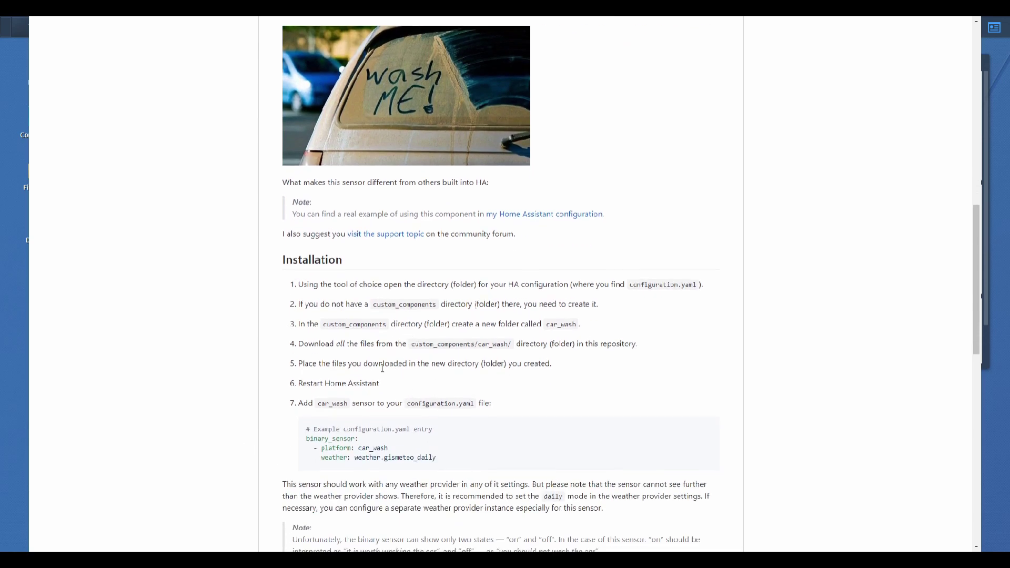
pyautogui.scroll(-2, 326, 376)
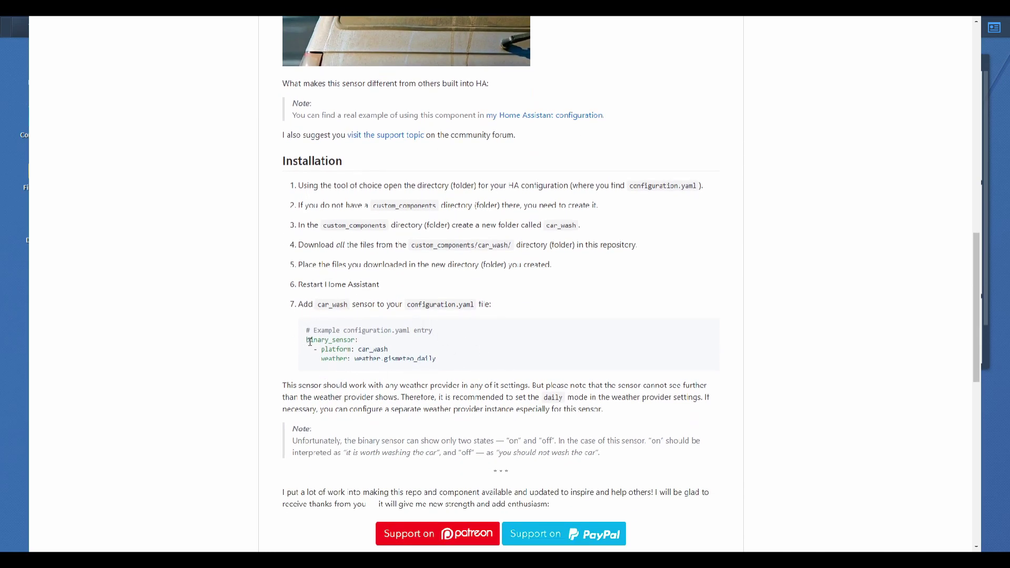
pyautogui.moveTo(440, 362); pyautogui.dragTo(303, 342)
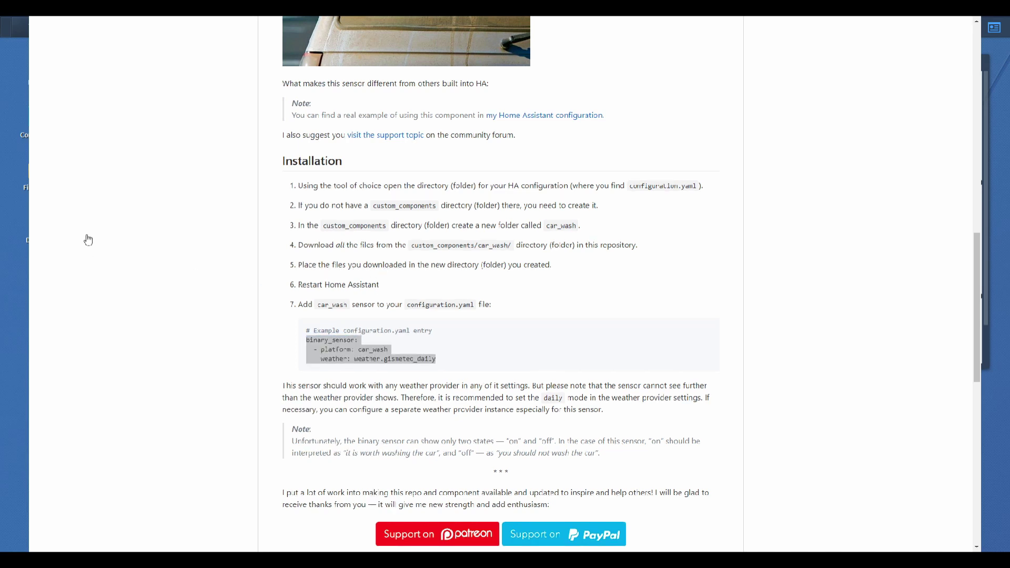
# Switch back to Home Assistant and open binary_sensor.yaml from the config folder in the Configurator
pyautogui.hotkey('alt', 'Tab')
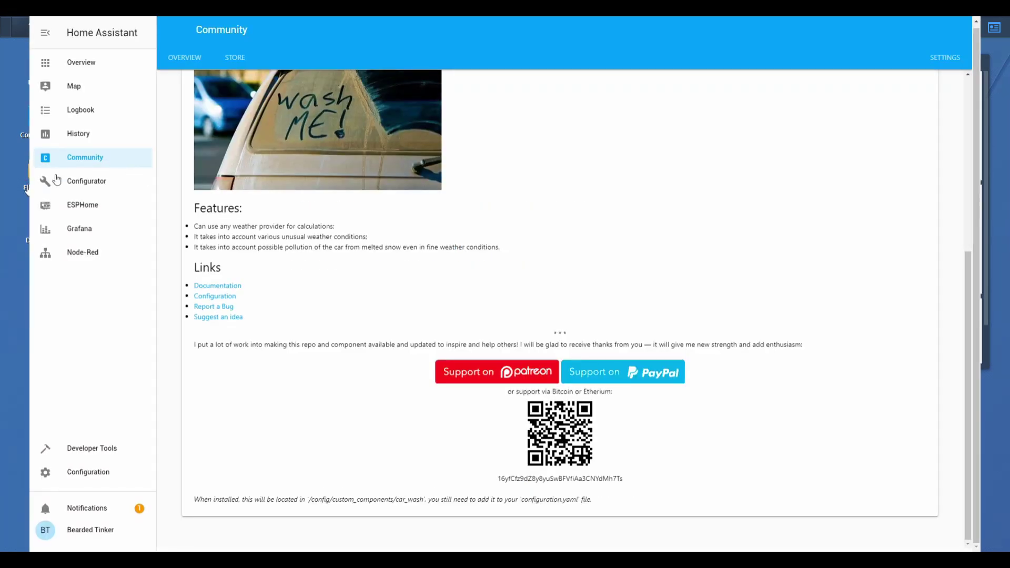
pyautogui.click(74, 187)
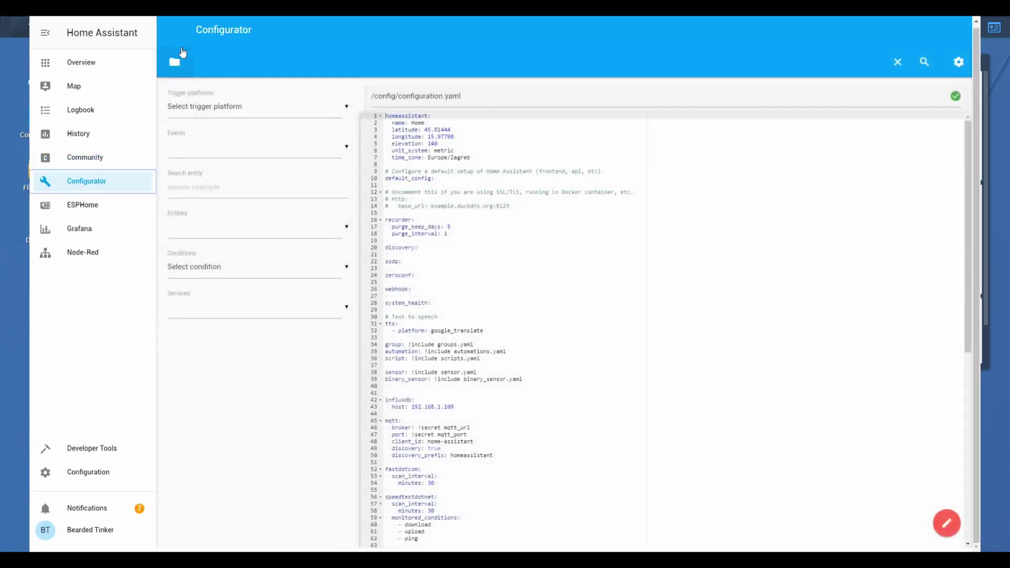
pyautogui.click(178, 59)
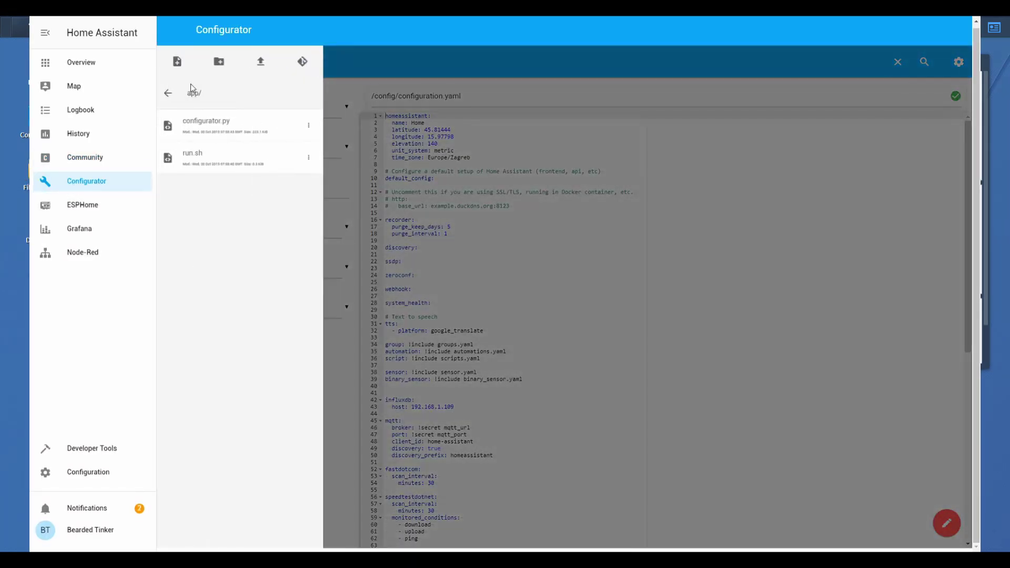
pyautogui.click(178, 94)
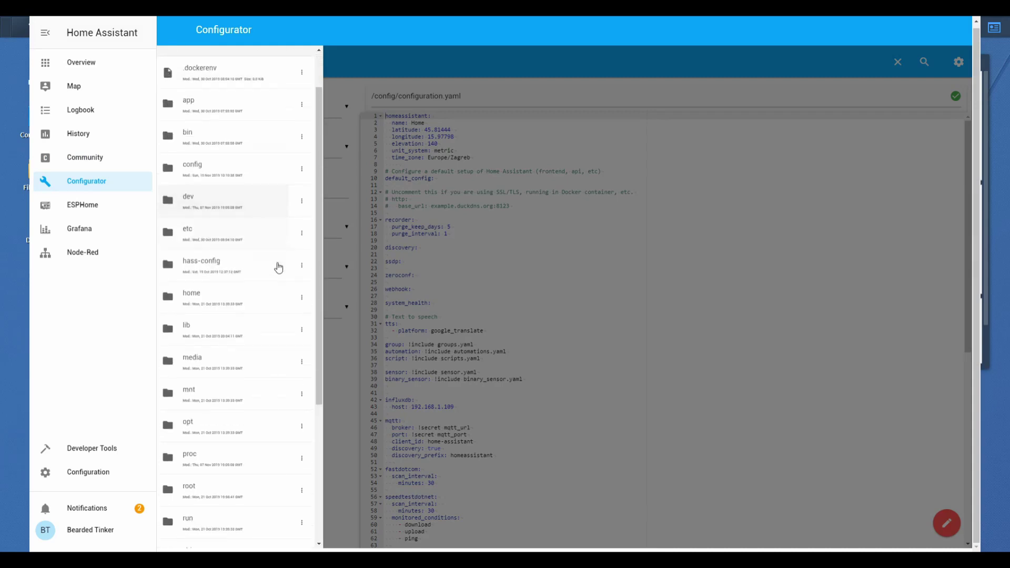
pyautogui.click(212, 225)
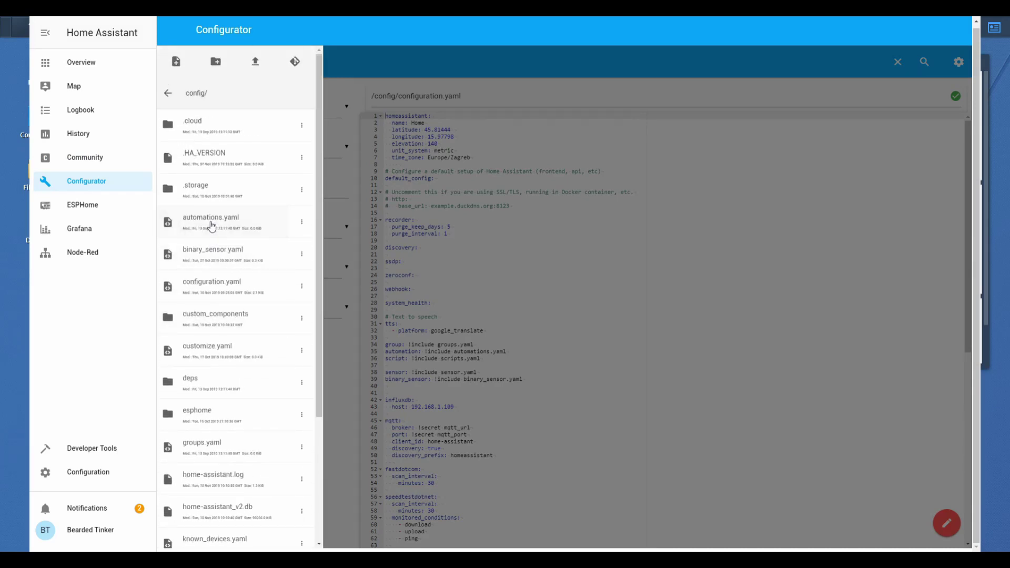
pyautogui.click(238, 259)
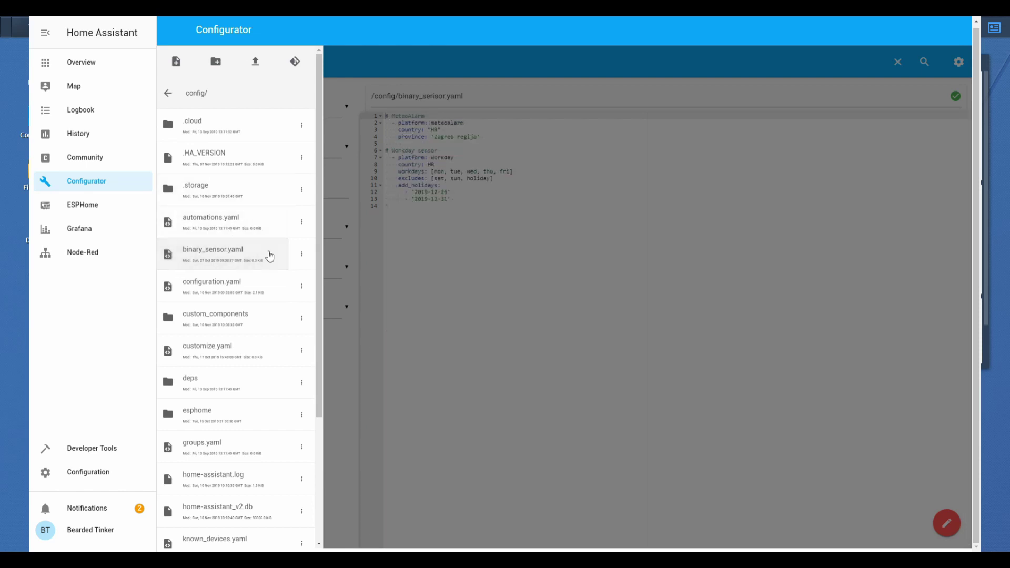
# Append the comment "# Car wash component" to binary_sensor.yaml and paste the car_wash platform example beneath it, without its binary_sensor: line
pyautogui.click(434, 222)
pyautogui.click(420, 209)
pyautogui.press('Return')
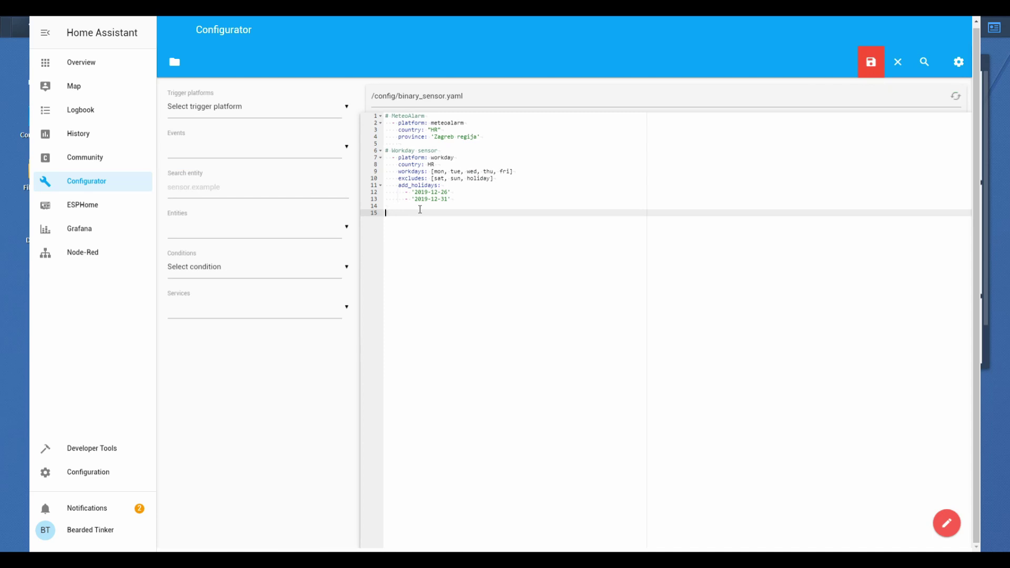
pyautogui.write('# Car wash component')
pyautogui.press('Return')
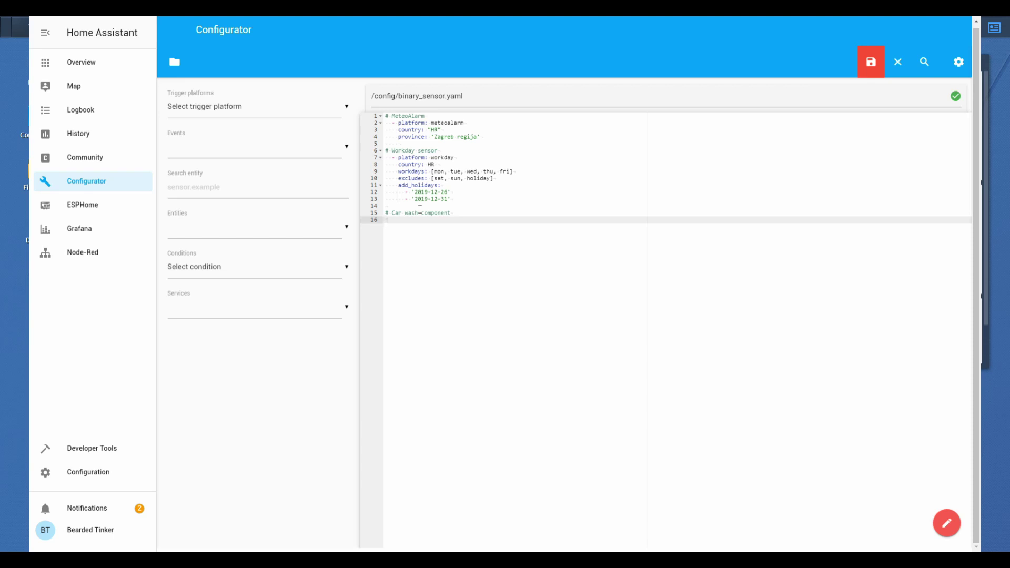
pyautogui.write('- platform: car_wash     weather: weather.gismeteo_daily')
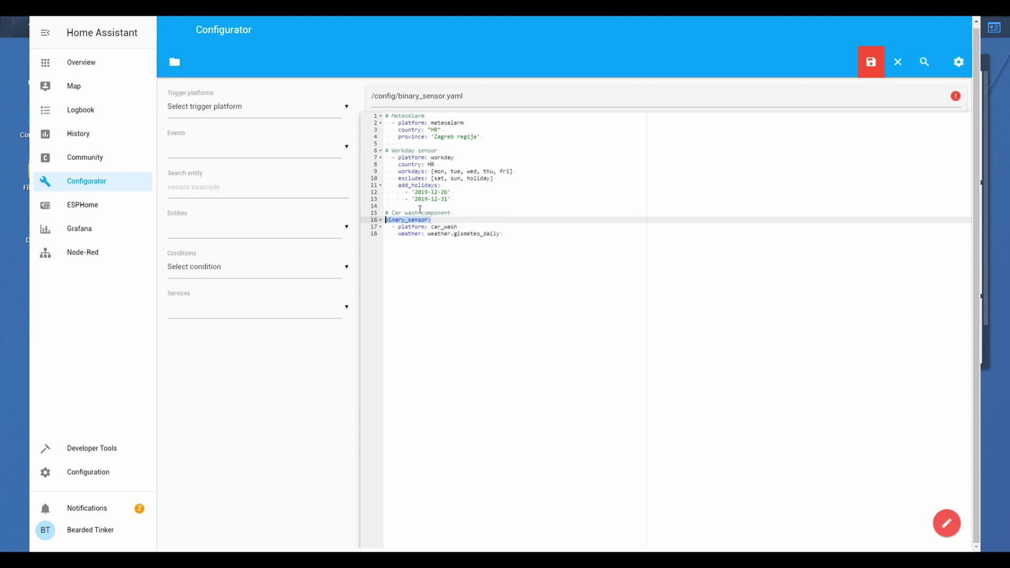
# Change the car_wash weather entity to weather.home and save binary_sensor.yaml
pyautogui.click(524, 221)
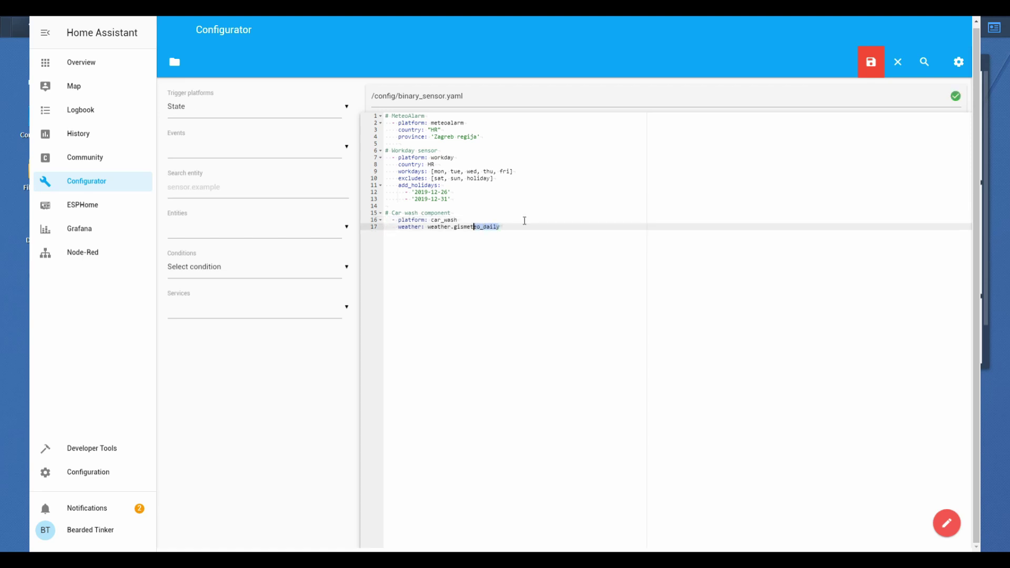
pyautogui.write('ho')
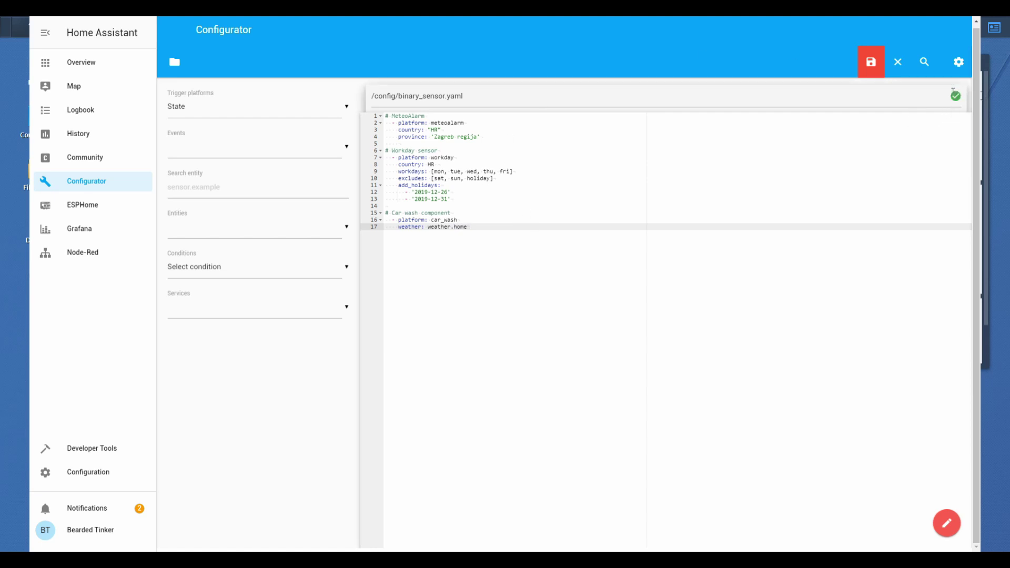
pyautogui.click(871, 62)
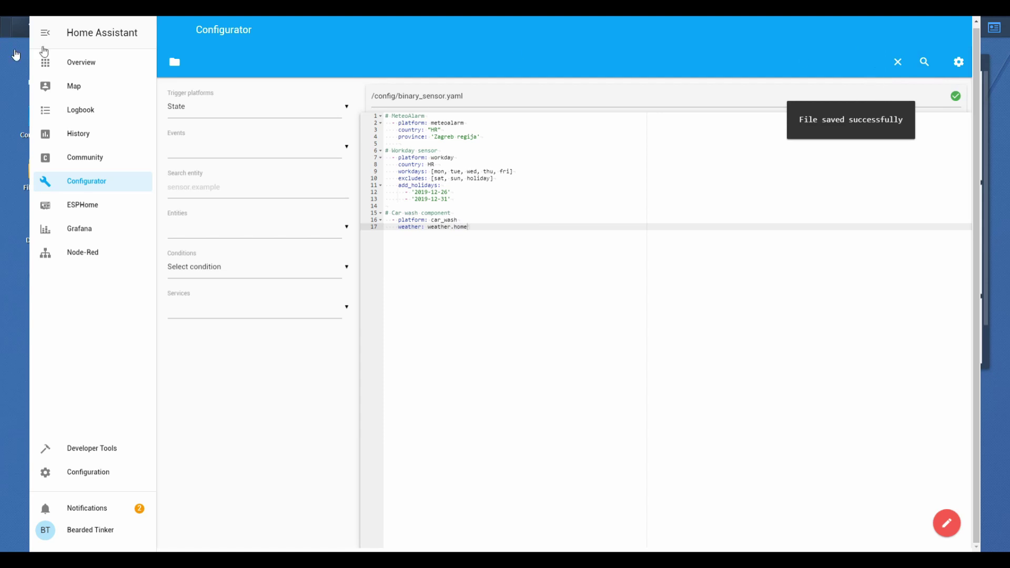
# Validate the configuration in Server Control and restart the Home Assistant server
pyautogui.click(102, 479)
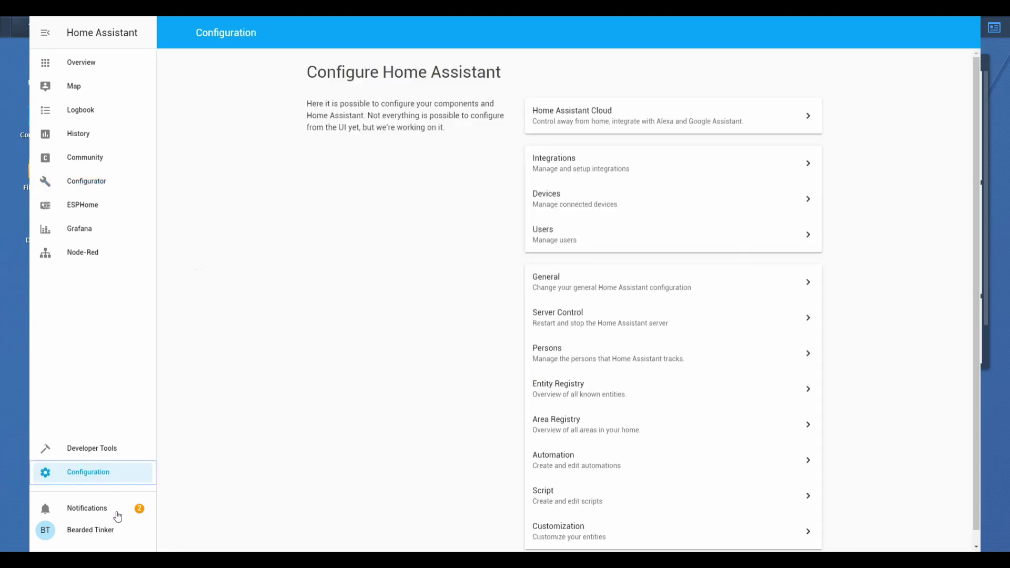
pyautogui.click(558, 318)
pyautogui.click(553, 395)
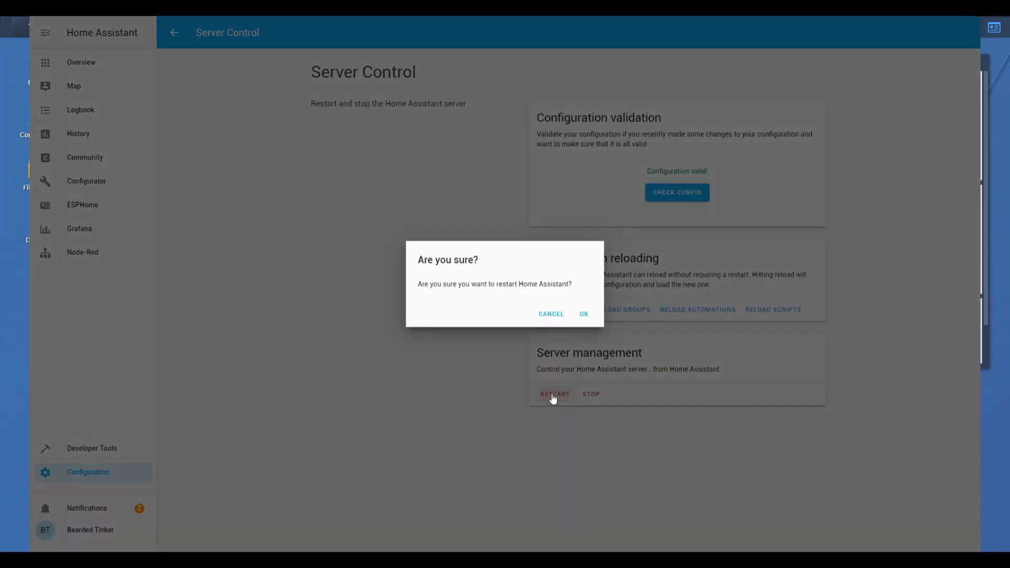
pyautogui.click(582, 314)
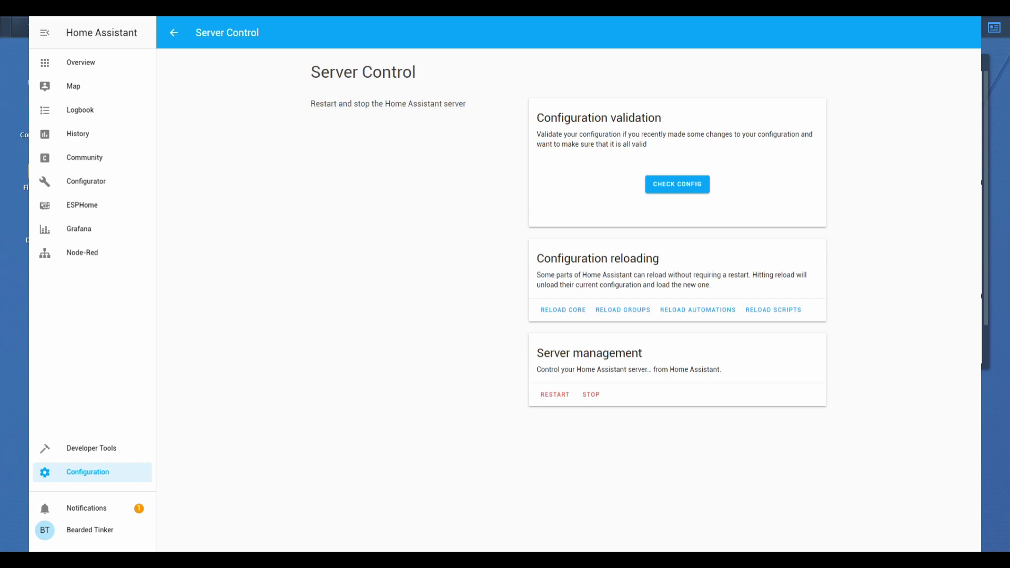
# Open the Weather view of the Overview dashboard and put it in edit mode
pyautogui.click(104, 63)
pyautogui.click(312, 56)
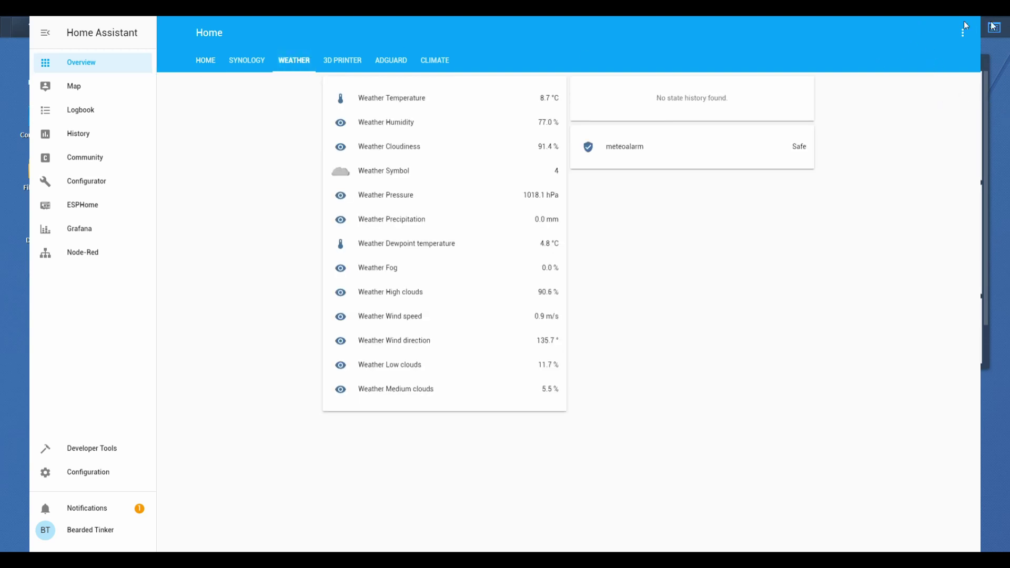
pyautogui.click(963, 33)
pyautogui.click(941, 39)
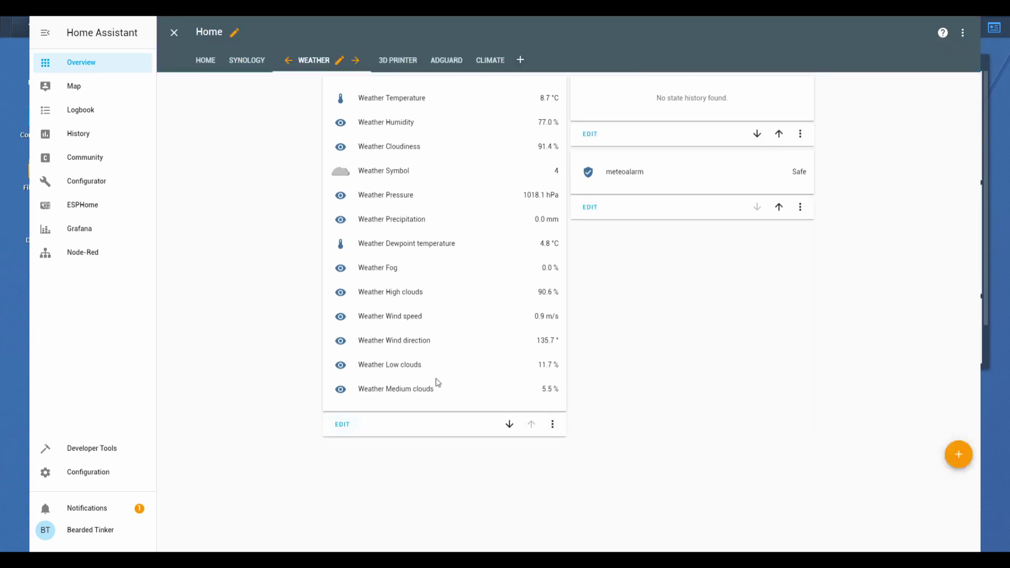
# Add an Entities card with binary_sensor.car_wash to the Weather view, save it and leave edit mode
pyautogui.click(959, 454)
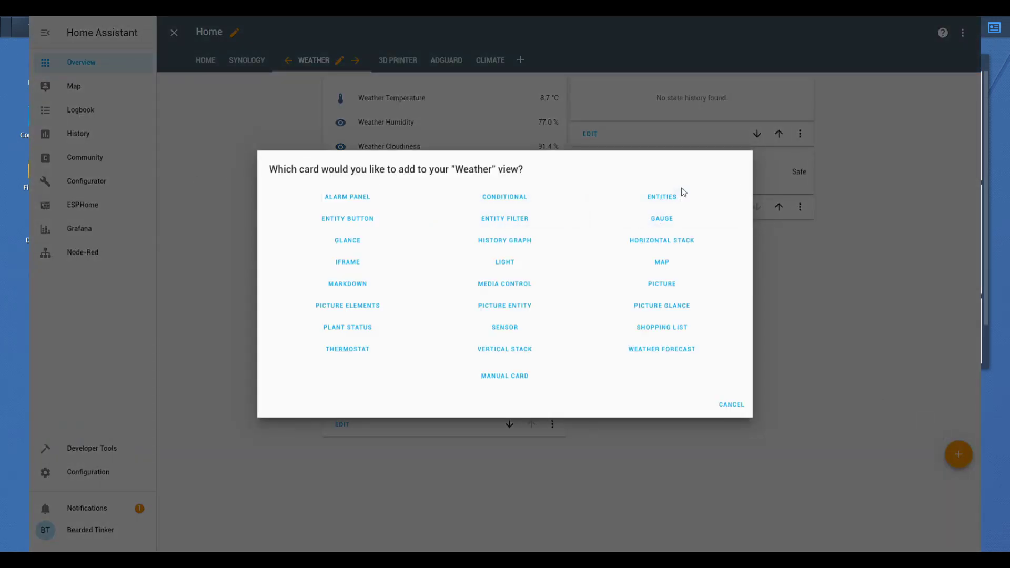
pyautogui.click(674, 207)
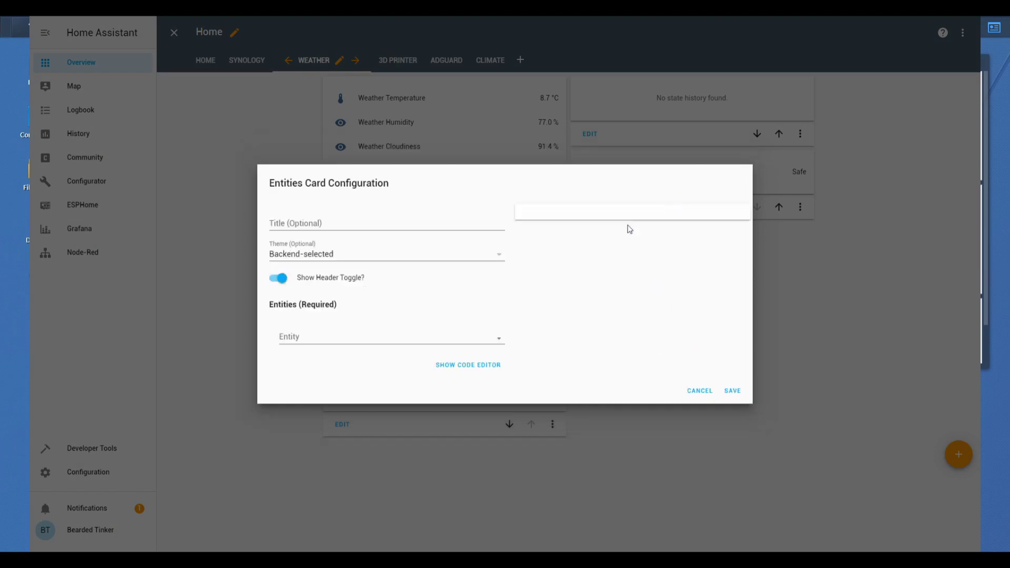
pyautogui.click(351, 334)
pyautogui.write('ca')
pyautogui.click(385, 374)
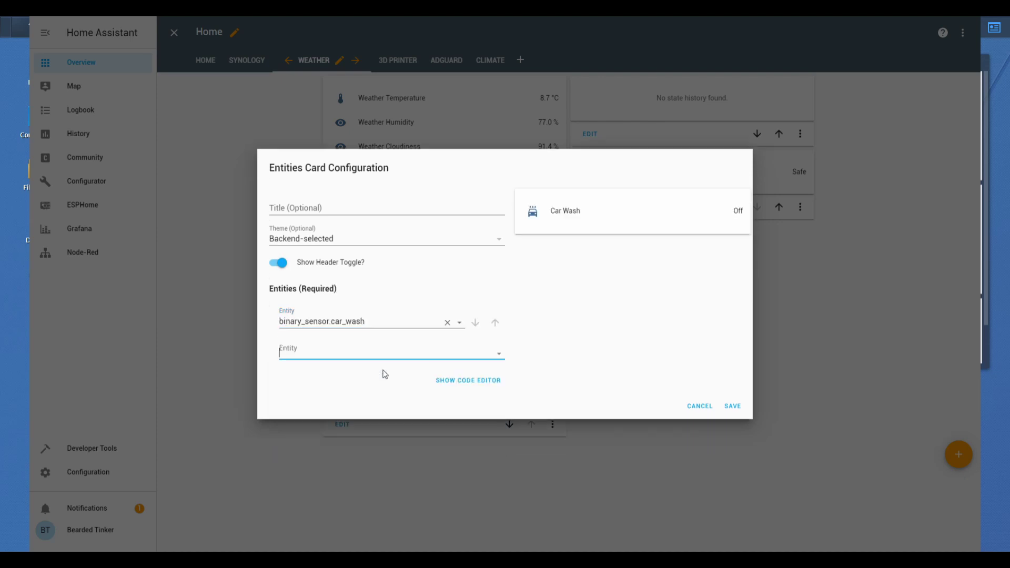
pyautogui.click(732, 407)
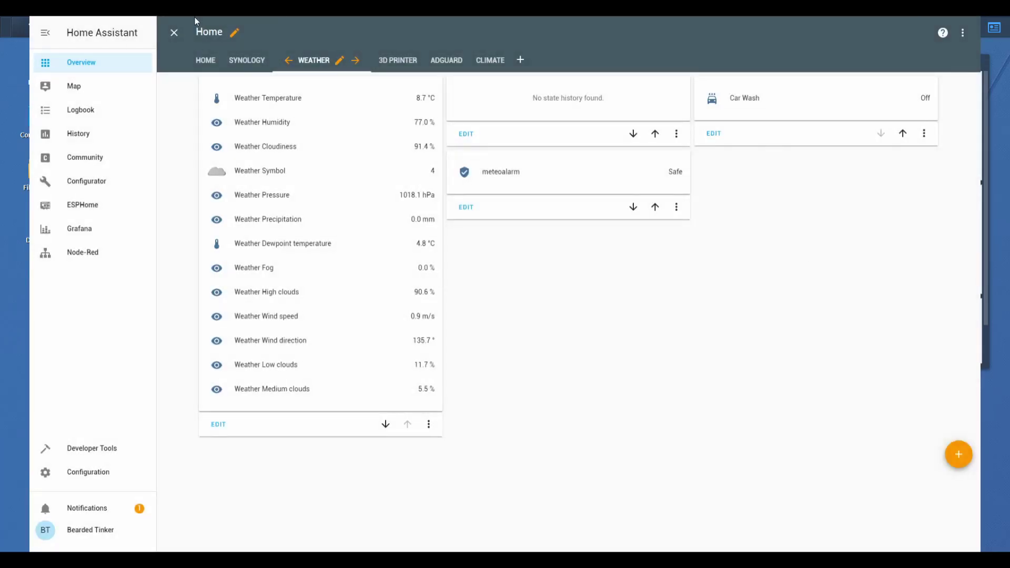
pyautogui.click(174, 33)
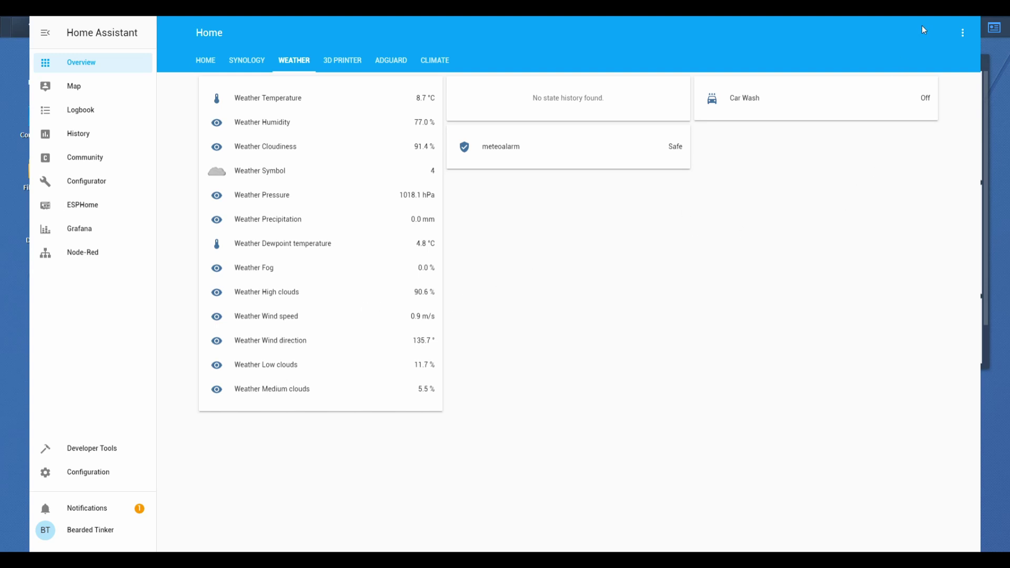
# Put the dashboard back in edit mode and open its raw configuration
pyautogui.click(962, 35)
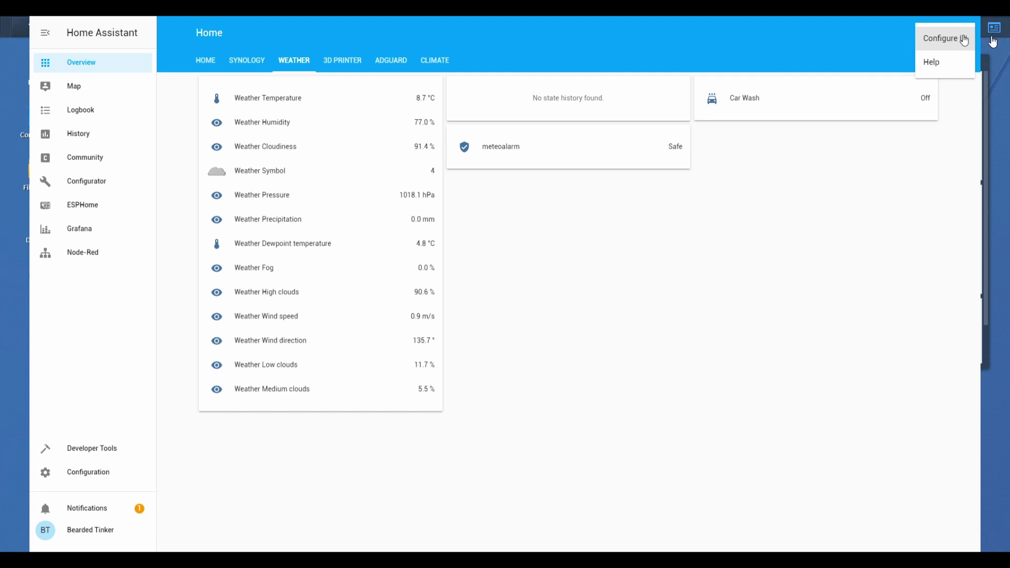
pyautogui.click(964, 38)
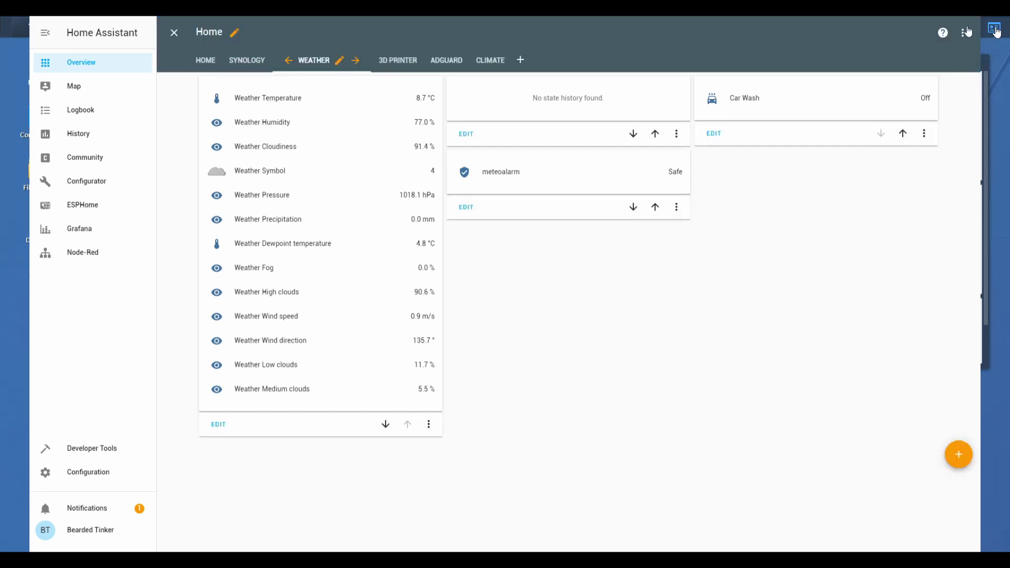
pyautogui.click(966, 33)
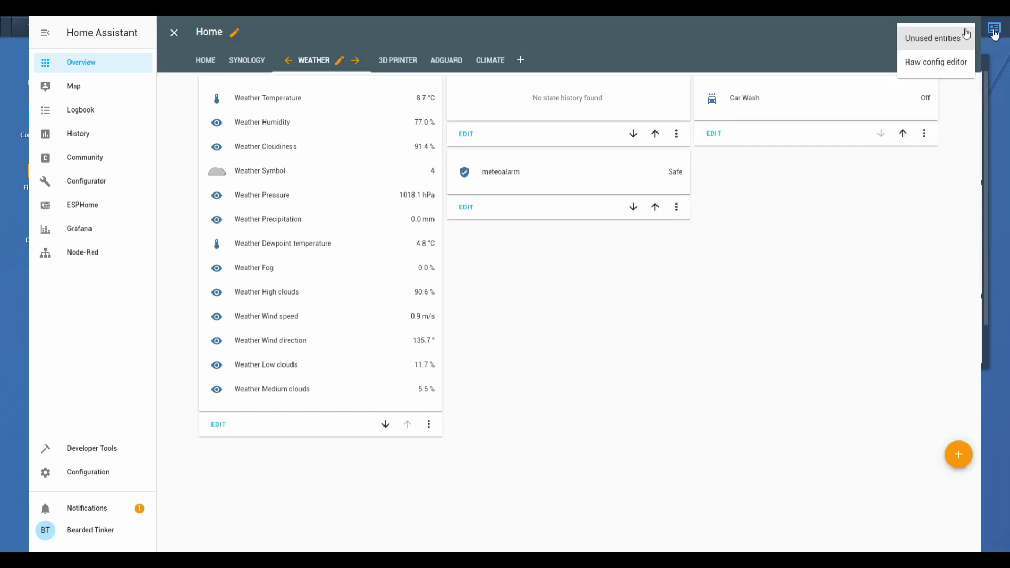
pyautogui.click(930, 63)
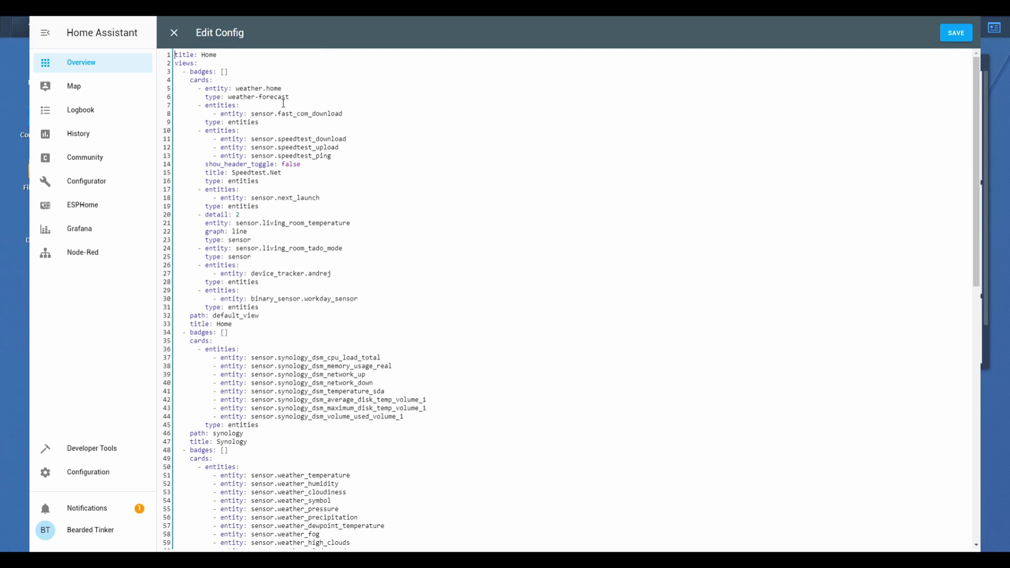
# Draft the opening comment "# HERE YOU WOULD ADD CODE FROM THE DESCIRPTION/INSTALLATION GUIDE IN HACS", discard it and leave edit mode
pyautogui.press('Return')
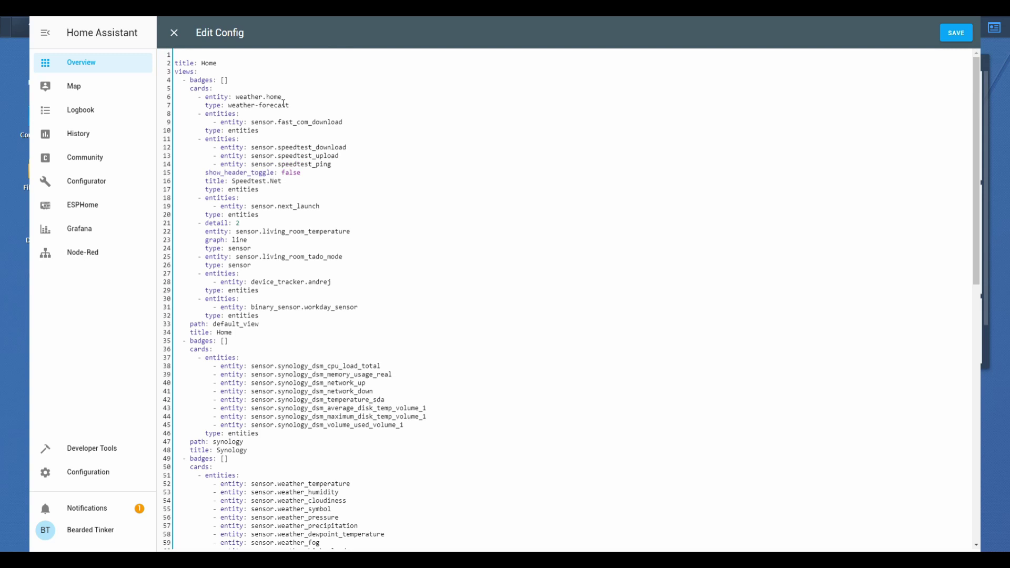
pyautogui.write('# HERE YOU WOULD ADD CODE FROM THE DES')
pyautogui.write('CRIPTION/')
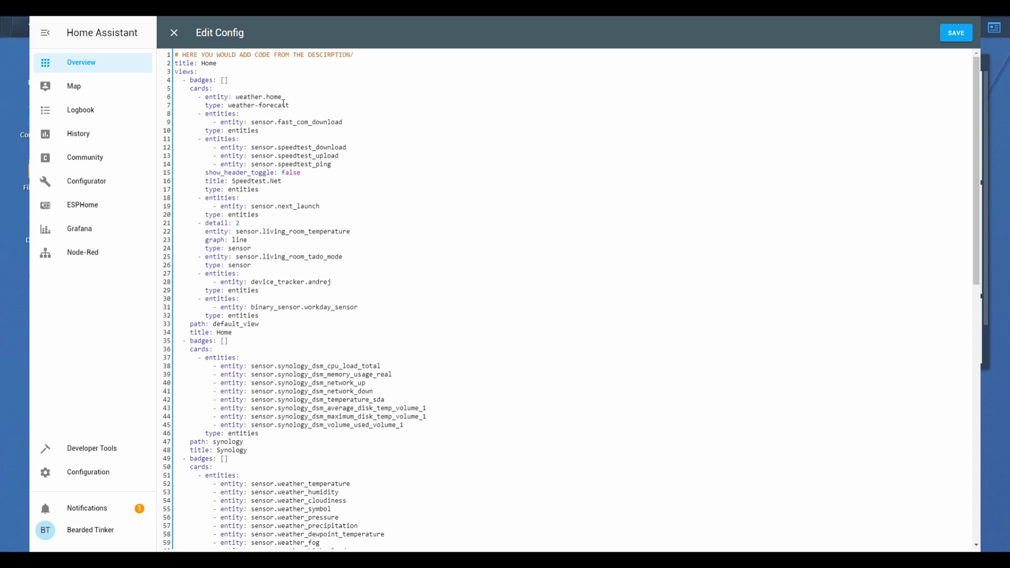
pyautogui.write('INSTALLATION GUIDE IN HACS')
pyautogui.click(178, 38)
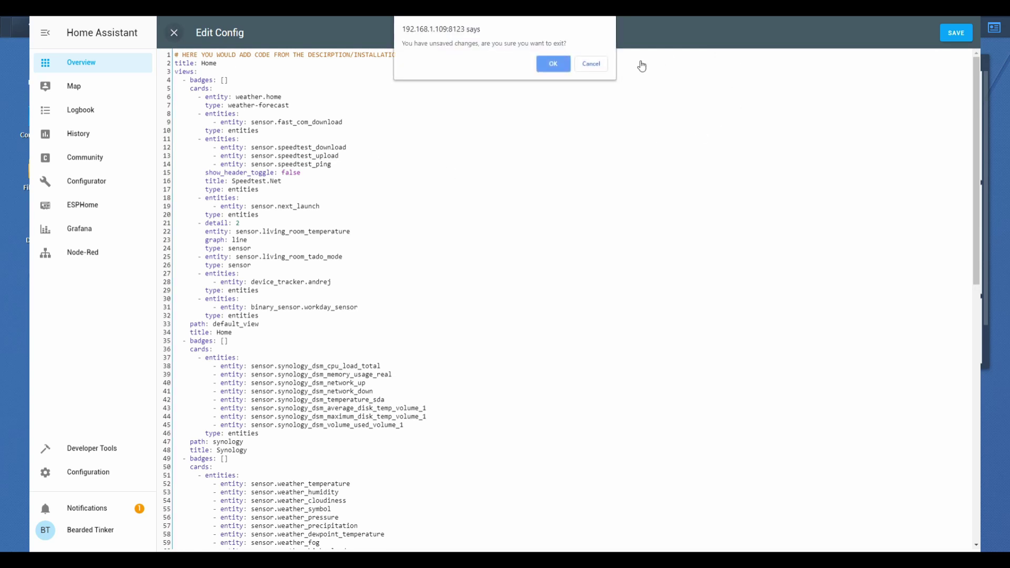
pyautogui.click(553, 62)
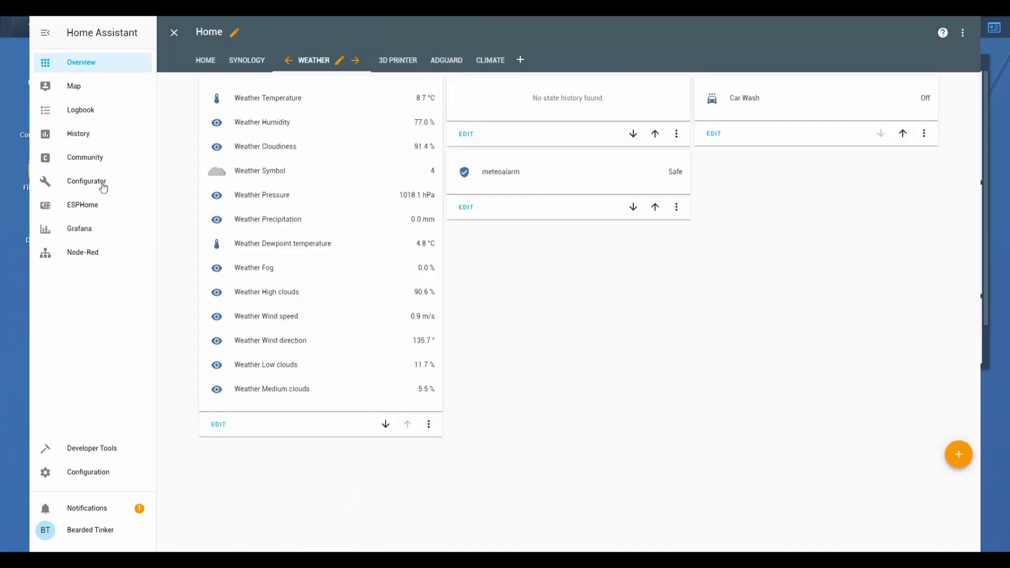
pyautogui.click(174, 33)
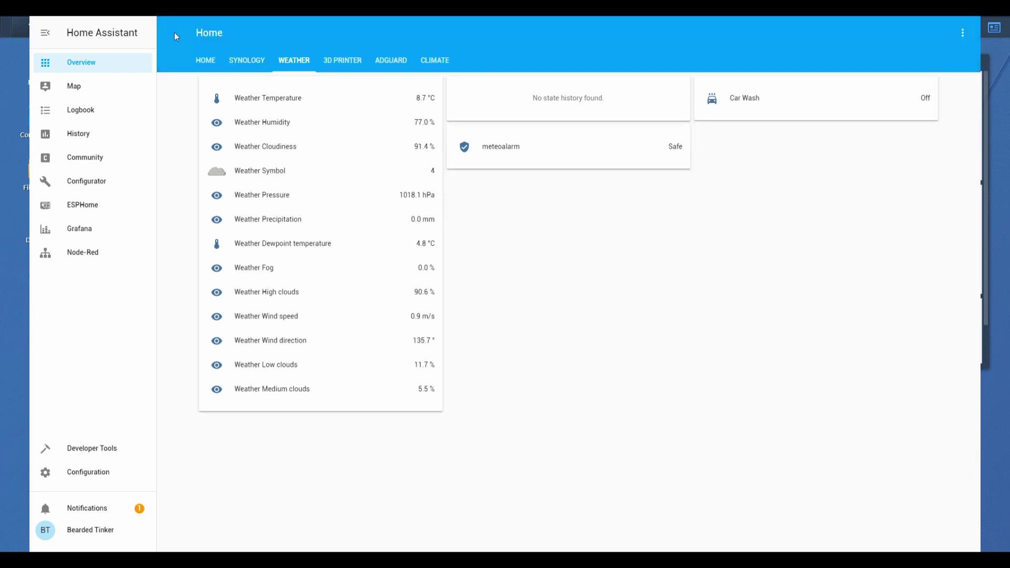
# Open the HACS Community overview
pyautogui.click(81, 158)
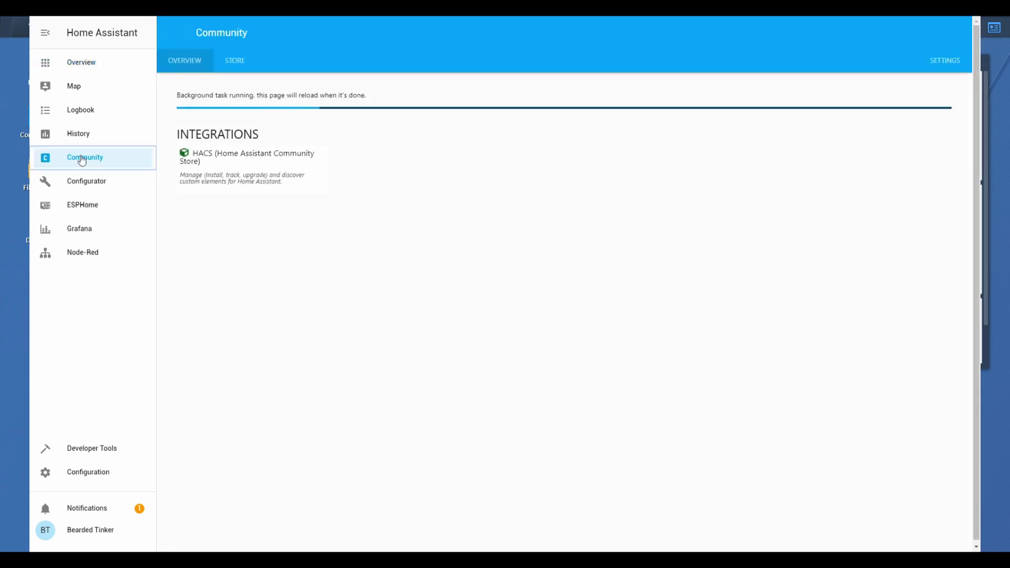